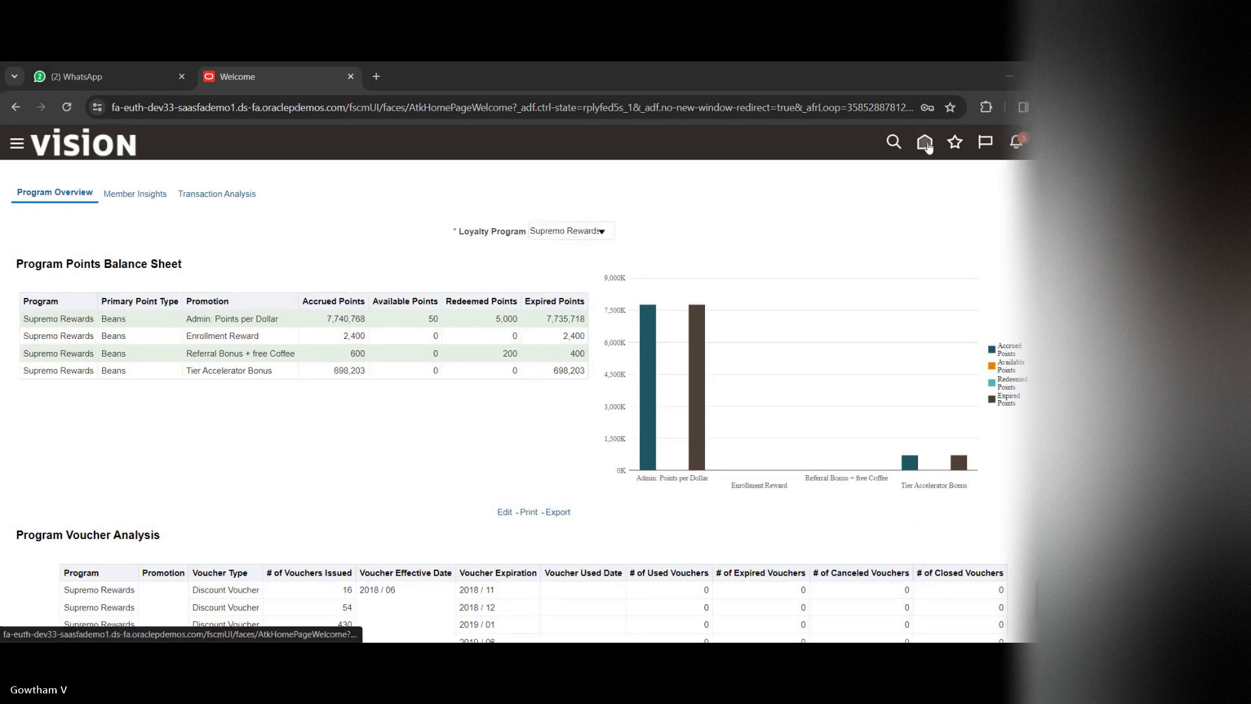
# Return to the home page, select the Payables group and open its Invoices work area
pyautogui.click(928, 143)
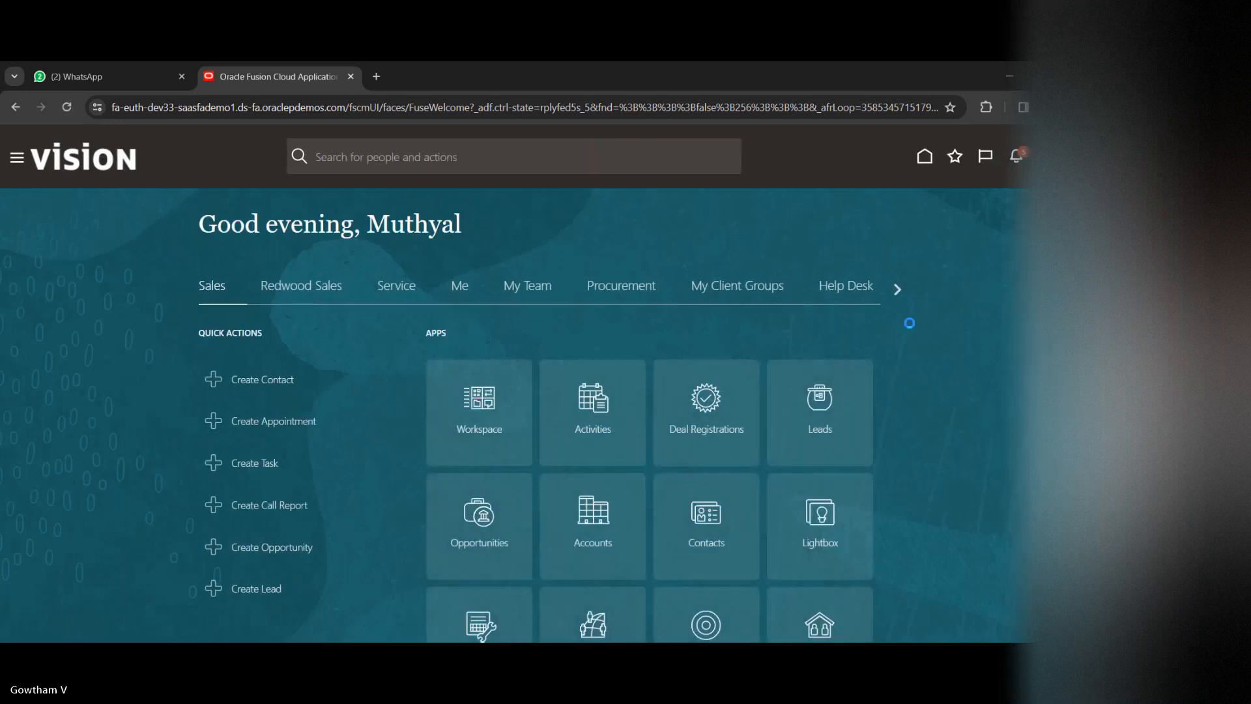
pyautogui.click(900, 290)
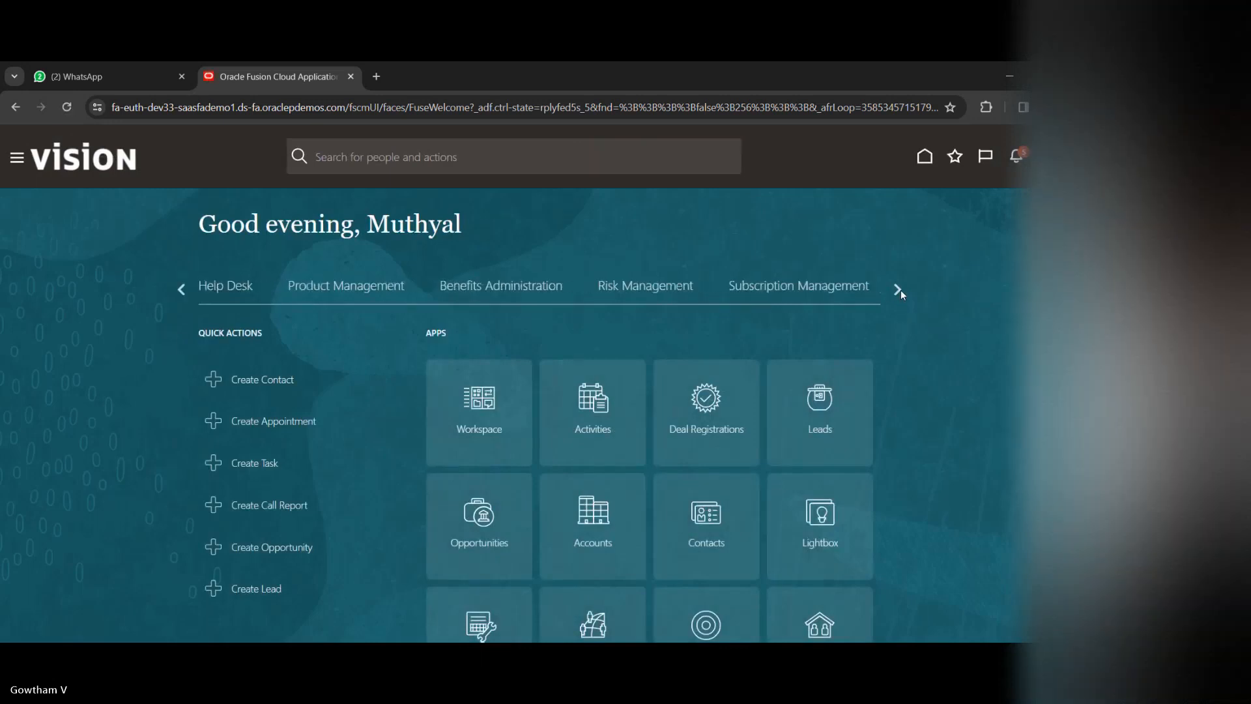
pyautogui.click(898, 290)
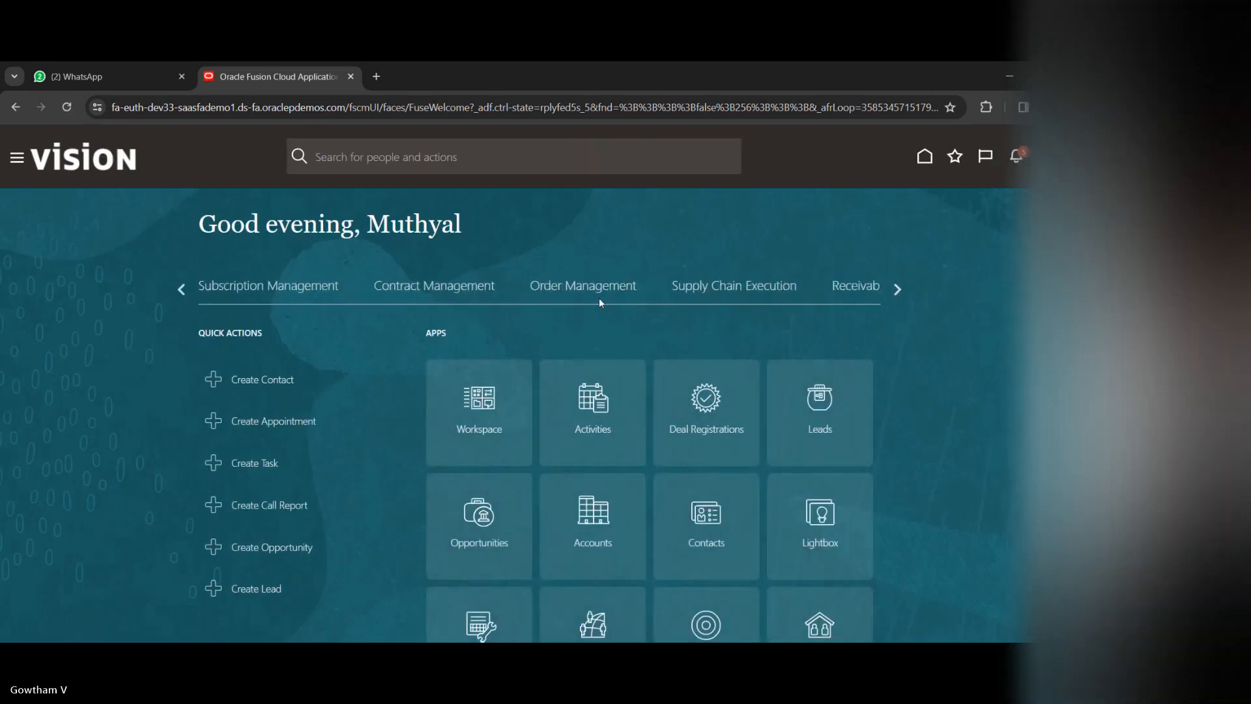
pyautogui.click(898, 289)
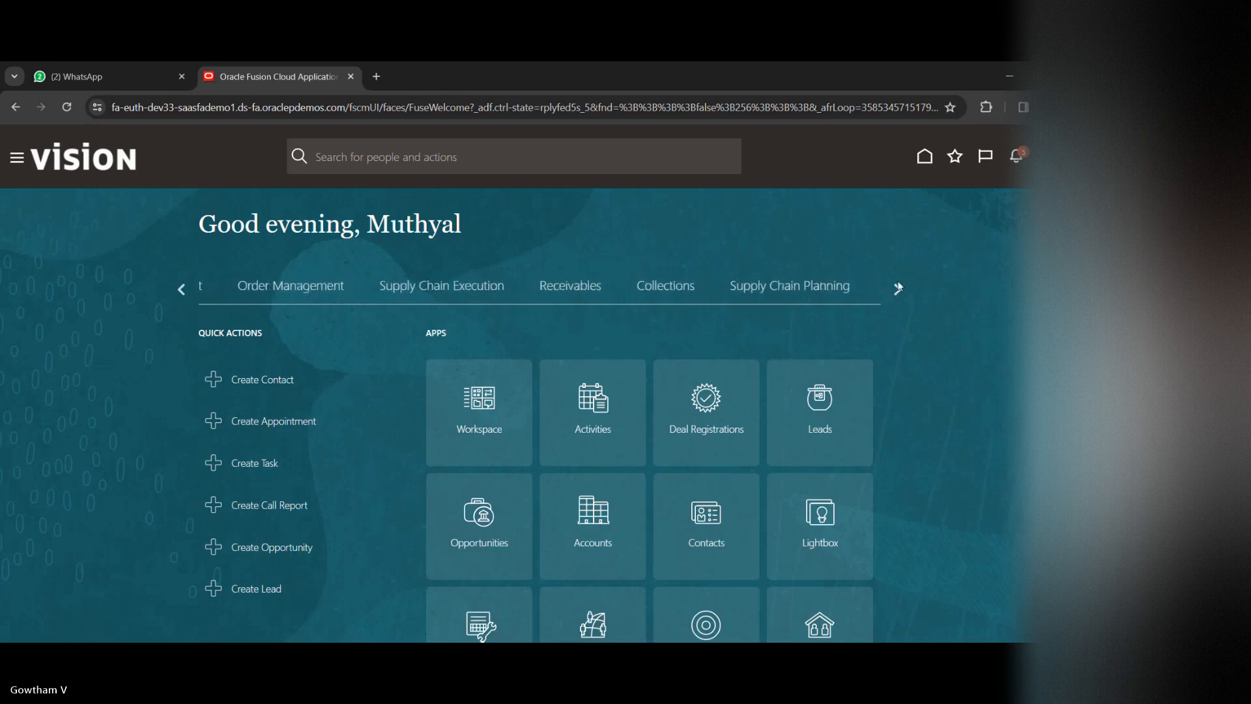
pyautogui.click(898, 289)
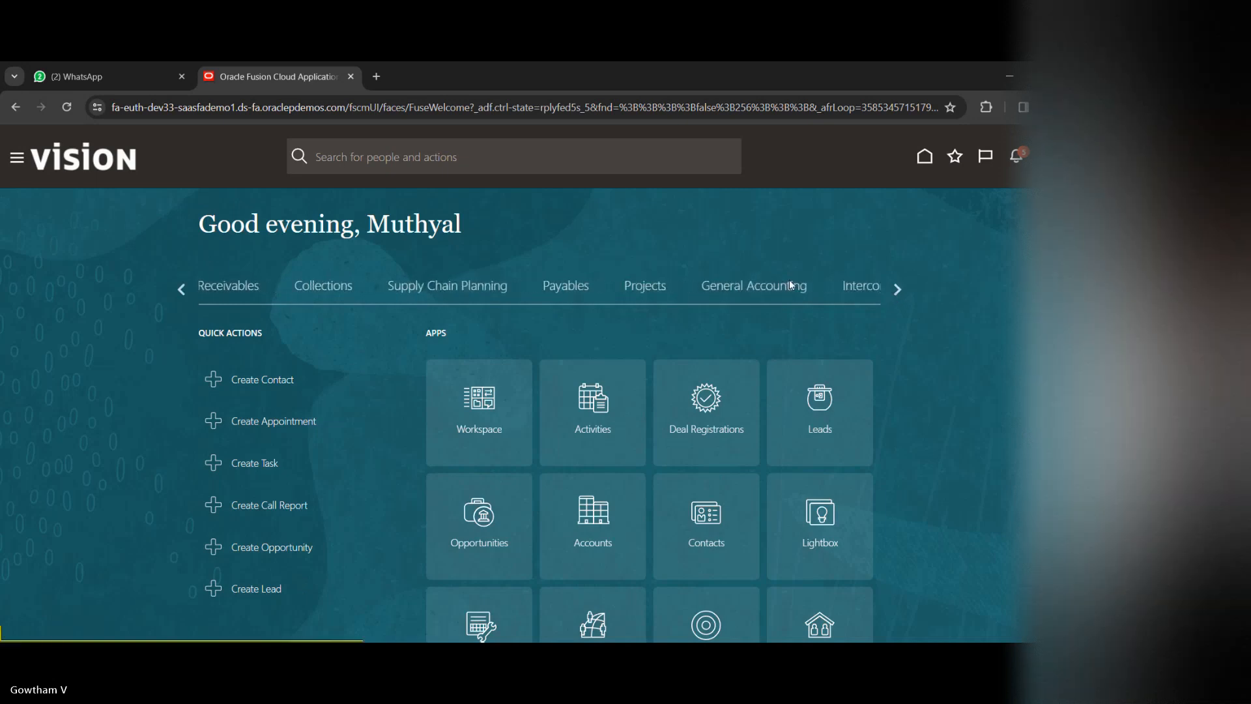
pyautogui.click(567, 290)
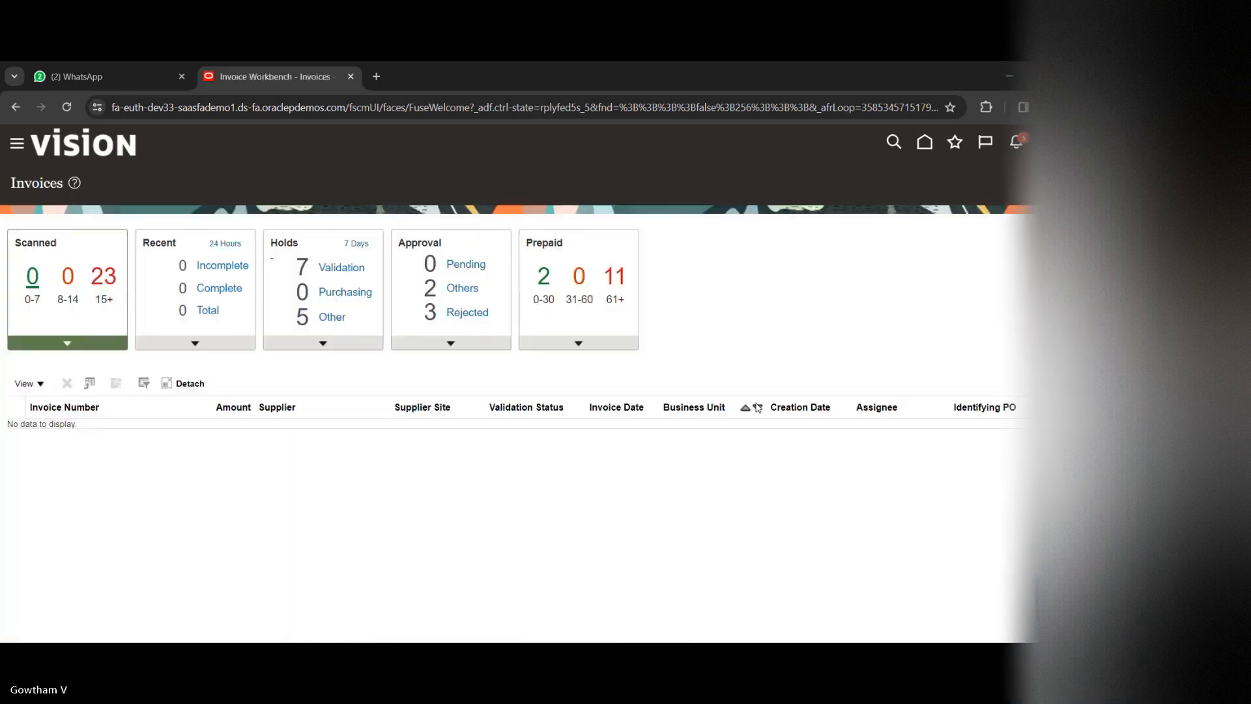
# Go back to the home page, open the Payments work area under Payables and view its list of tasks
pyautogui.click(923, 144)
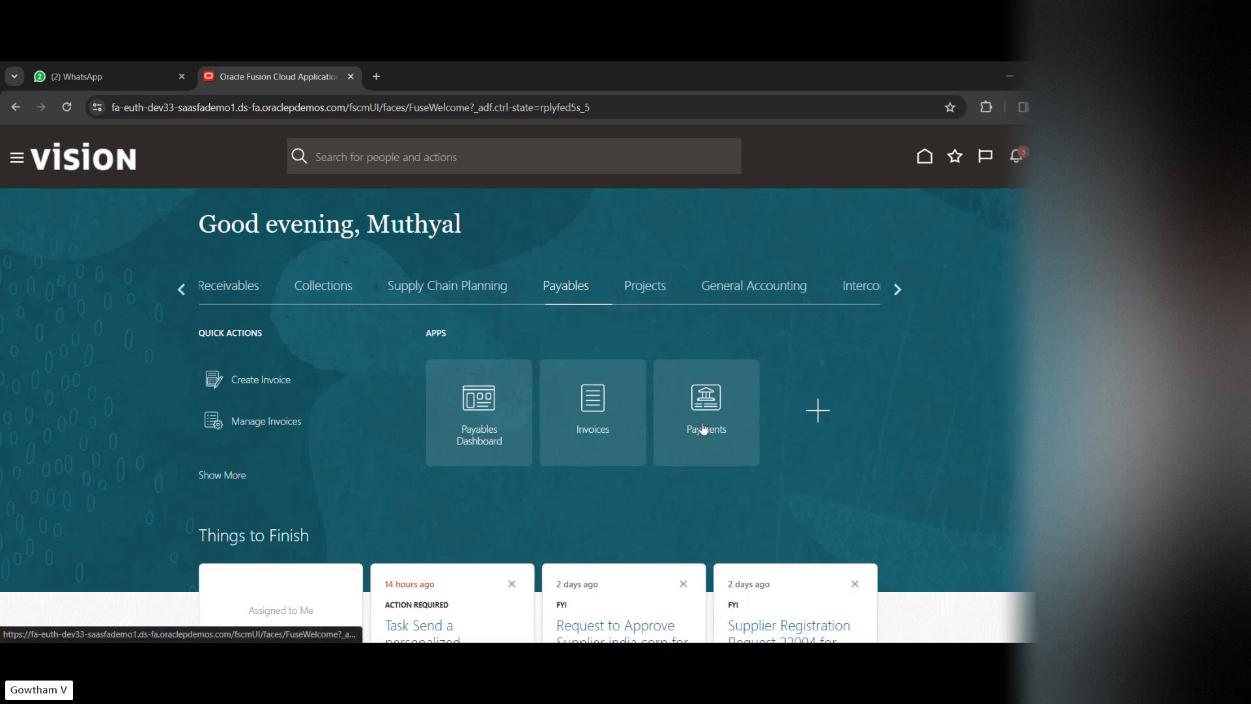
pyautogui.click(703, 428)
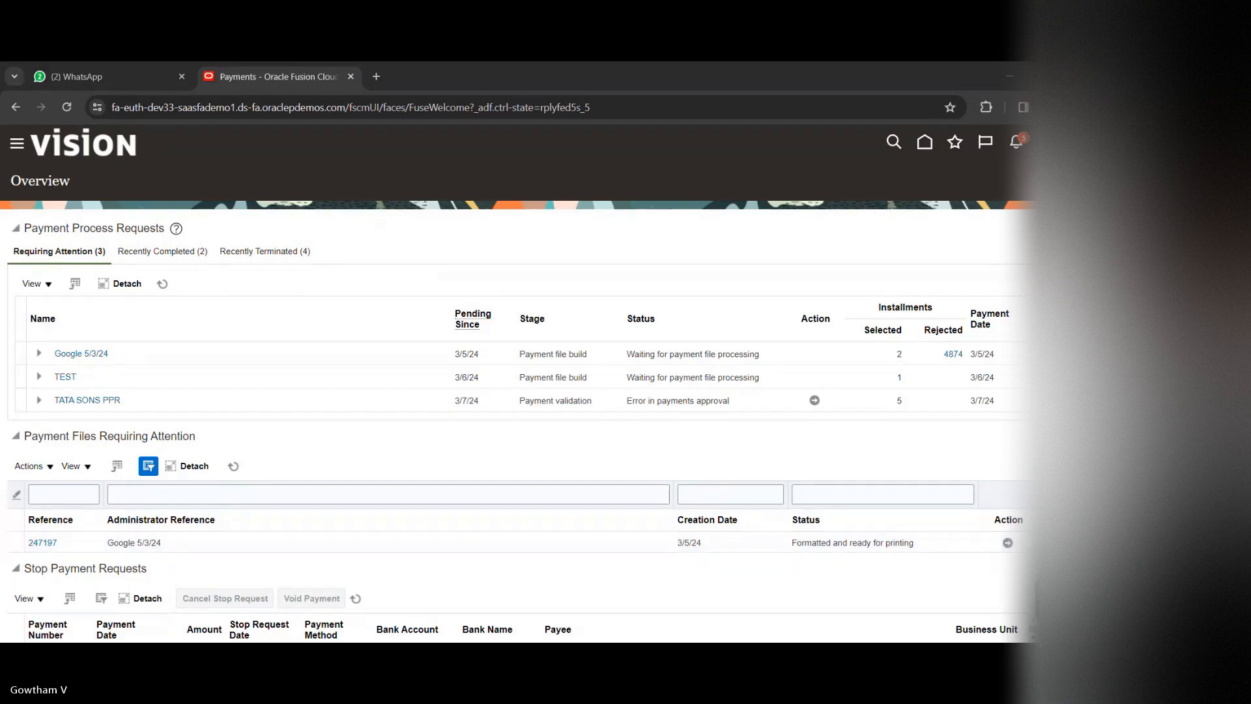
pyautogui.click(923, 143)
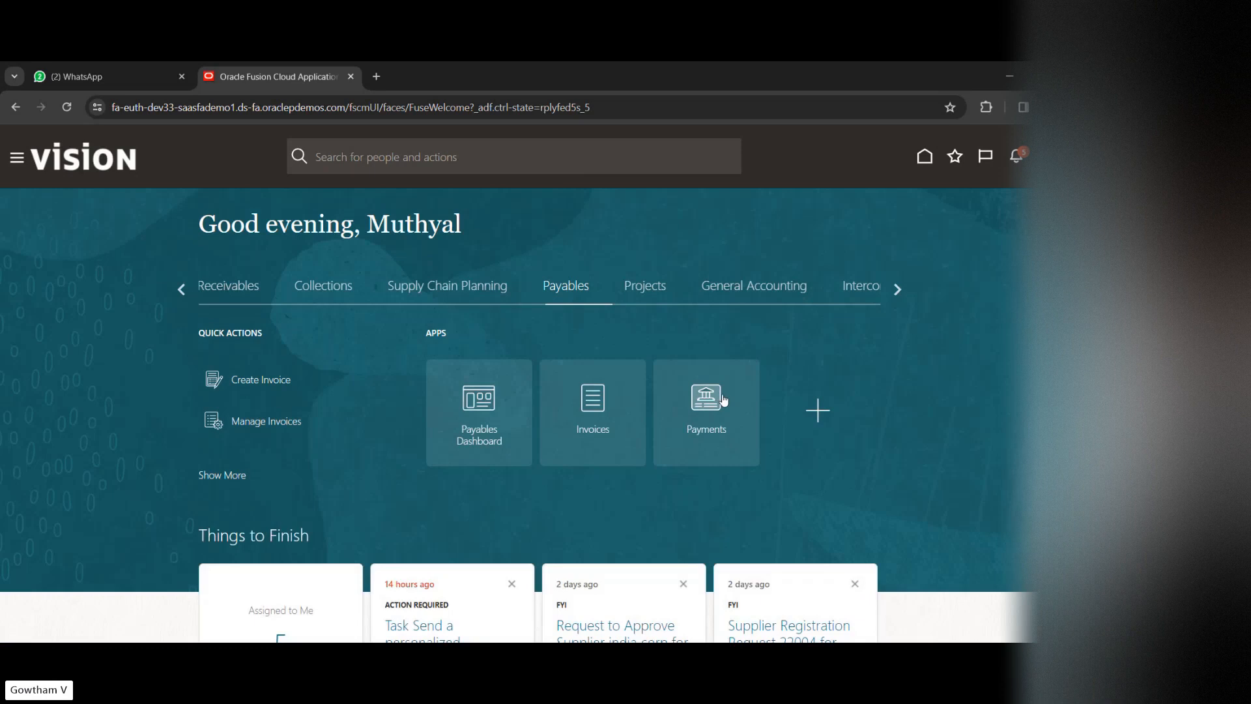
pyautogui.click(723, 399)
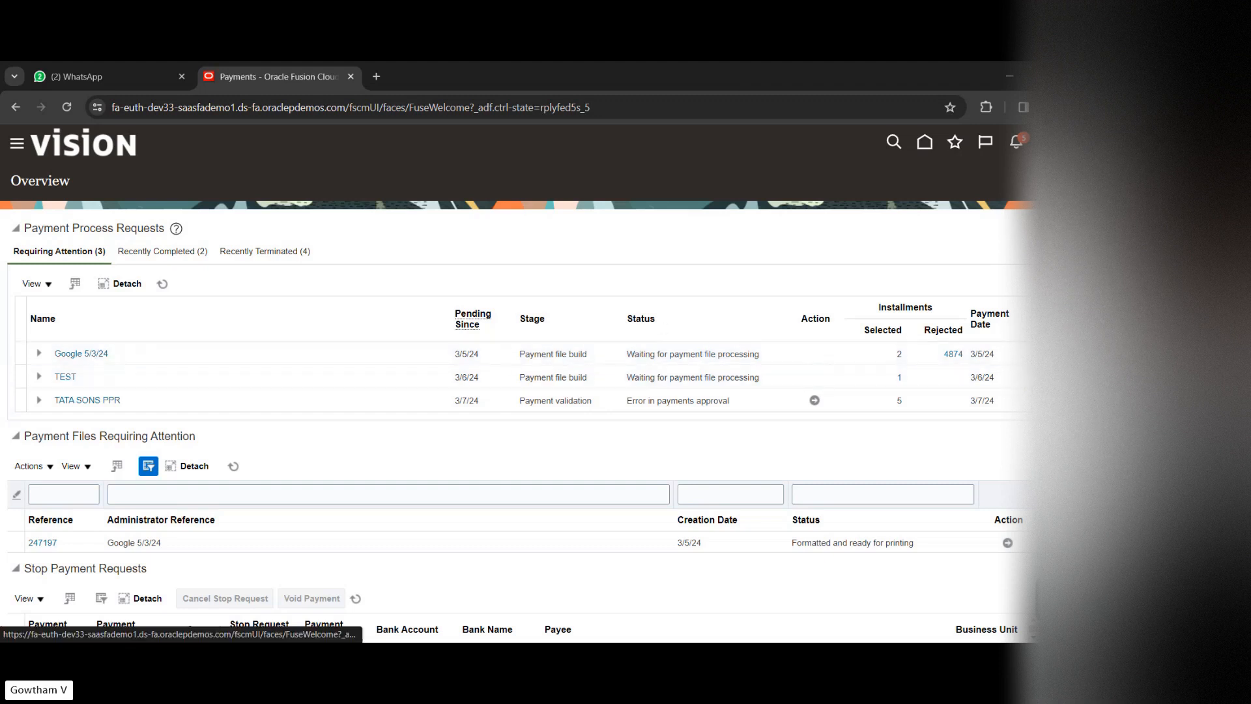
pyautogui.click(1078, 282)
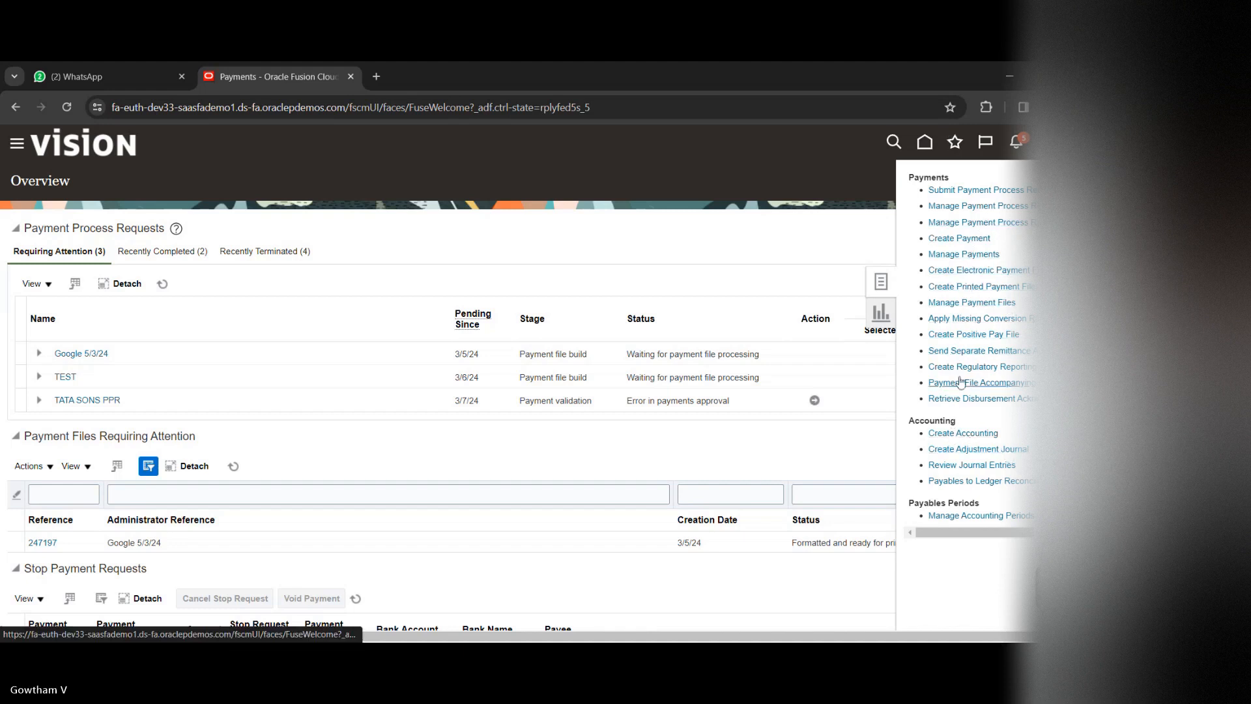
# Reopen the Payments work area from the home page and open the Create Accounting task
pyautogui.click(920, 145)
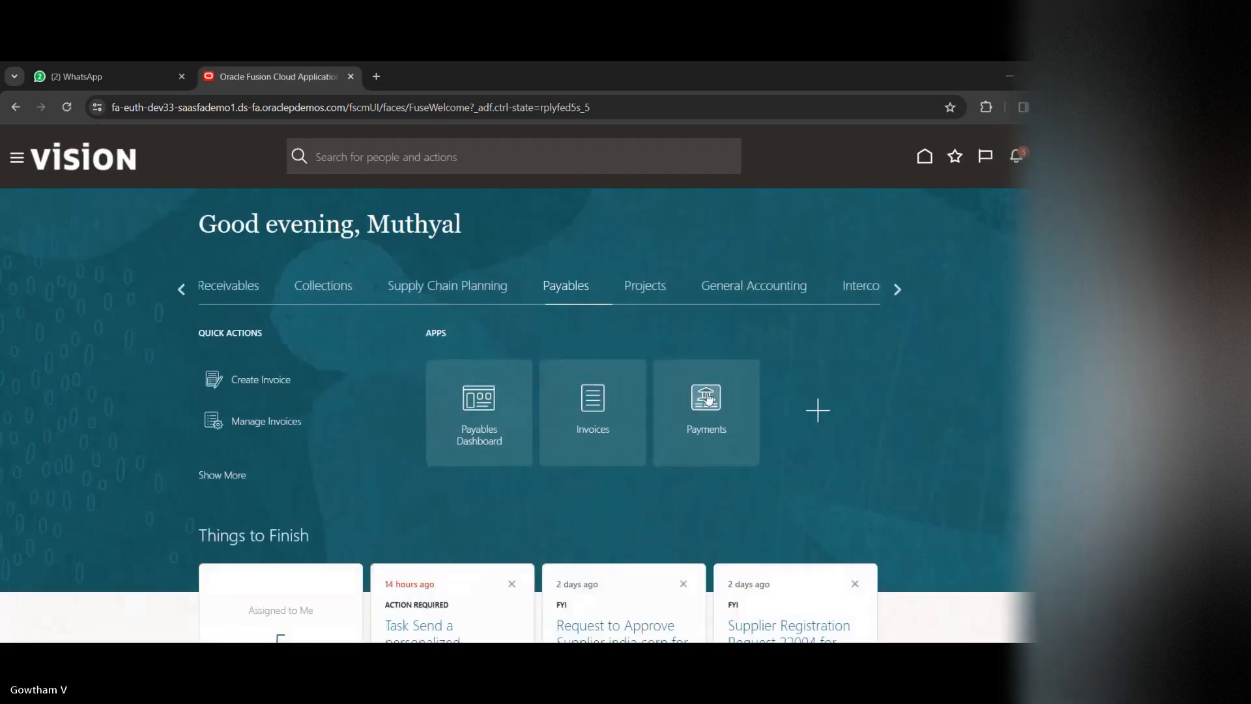
pyautogui.click(709, 398)
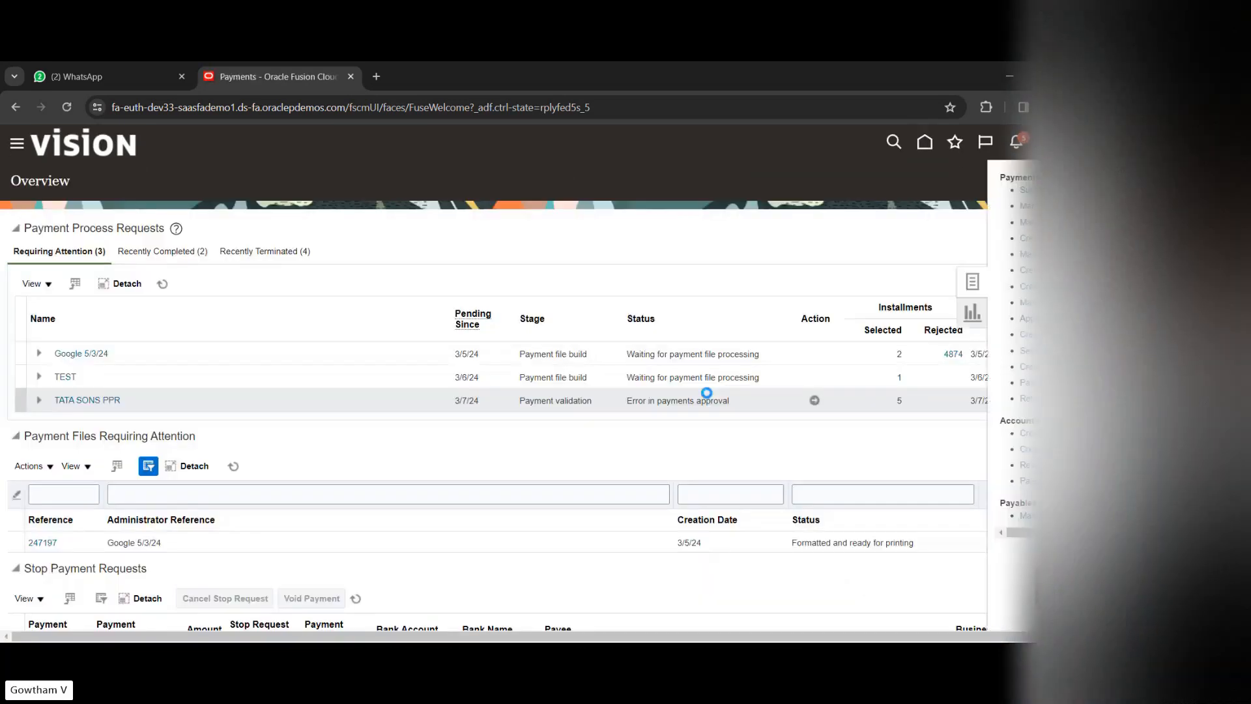
pyautogui.scroll(-1, 1005, 271)
pyautogui.scroll(1, 1005, 271)
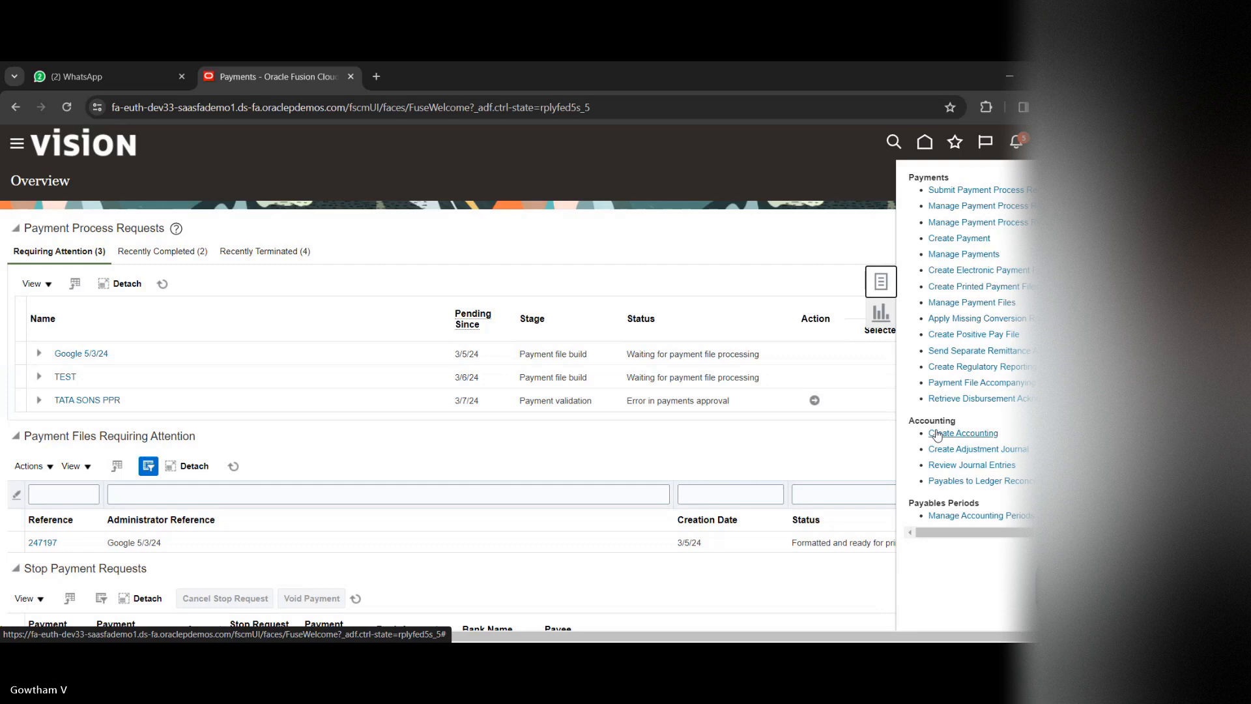
pyautogui.click(975, 432)
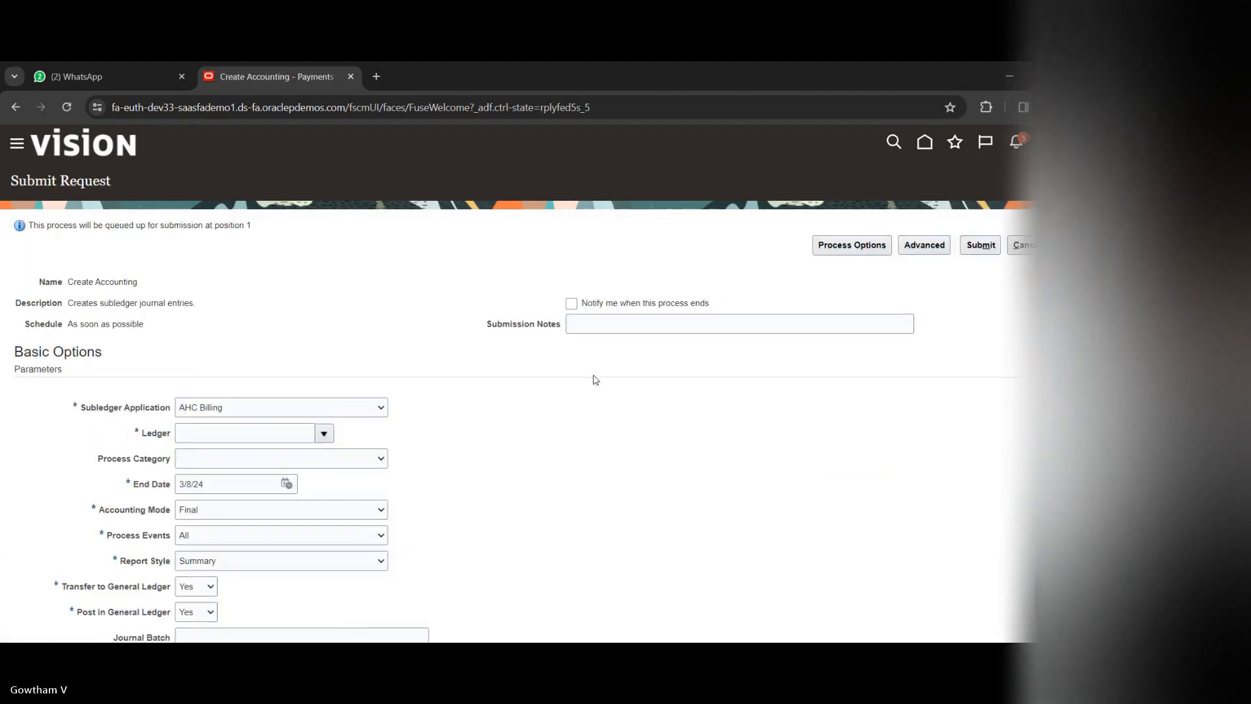
# Set the Create Accounting request's Subledger Application to Payables and its Ledger to Spain Primary Ledger
pyautogui.scroll(-2, 455, 401)
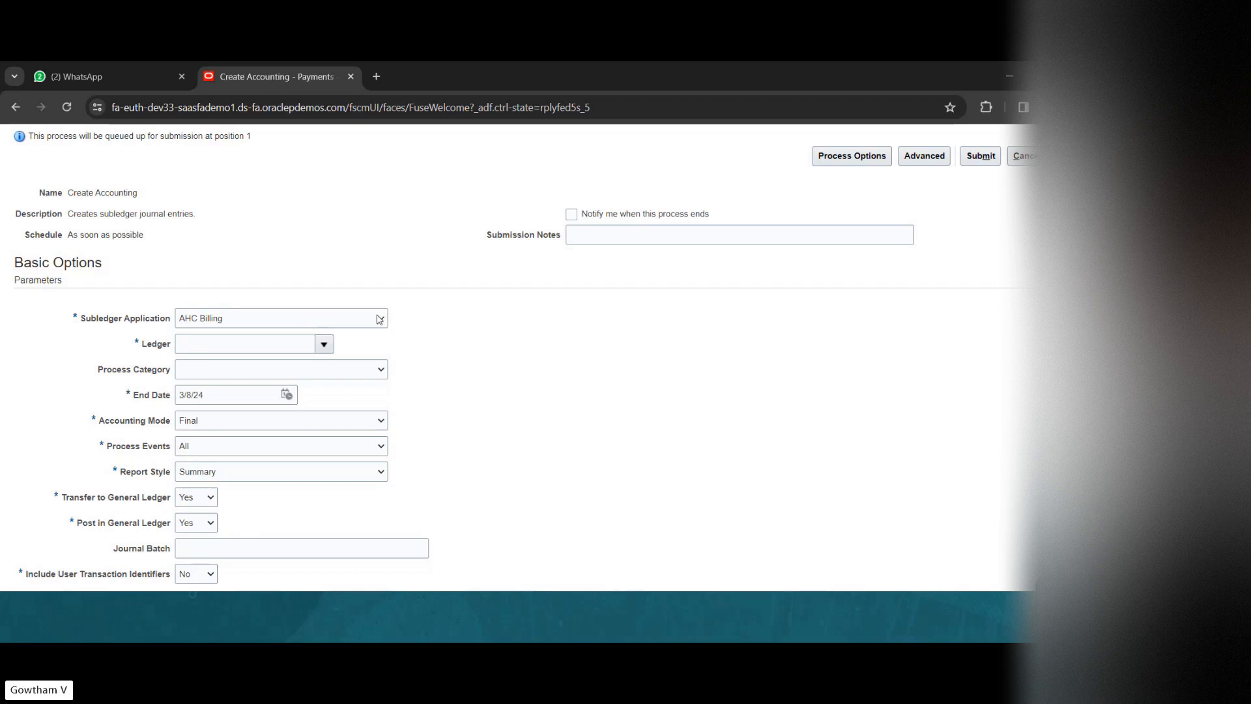
pyautogui.moveTo(511, 313); pyautogui.dragTo(391, 324)
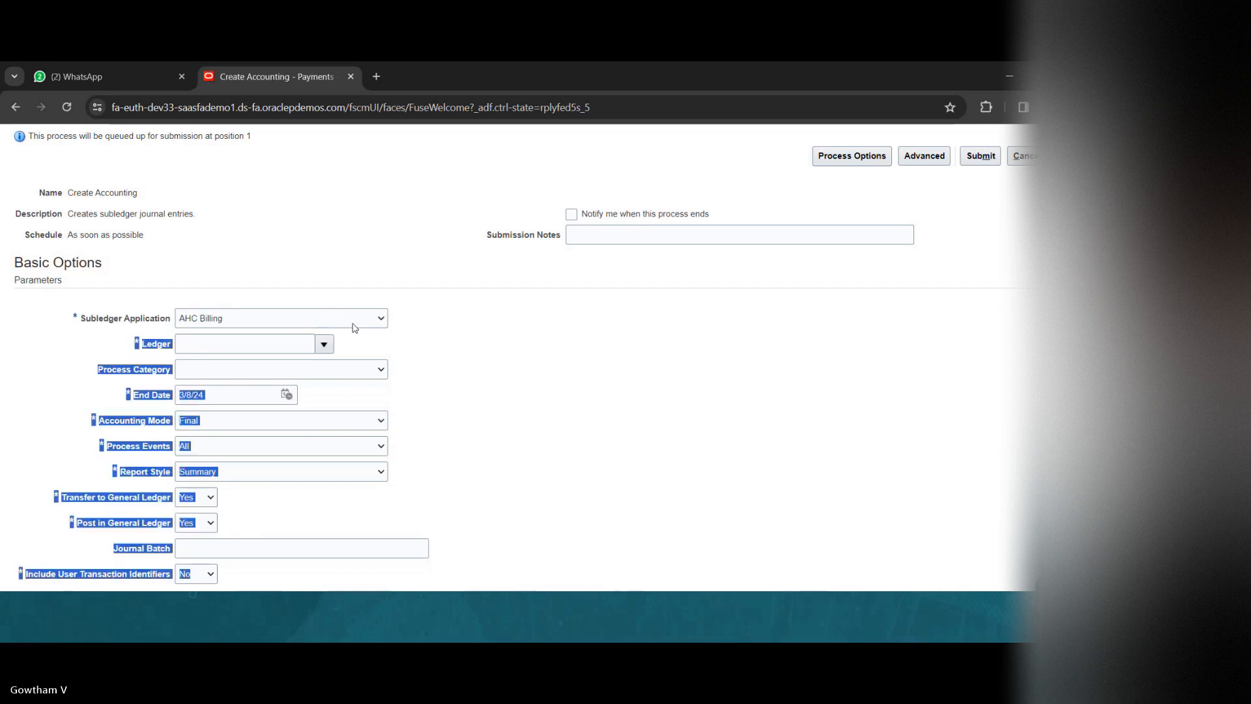
pyautogui.click(563, 392)
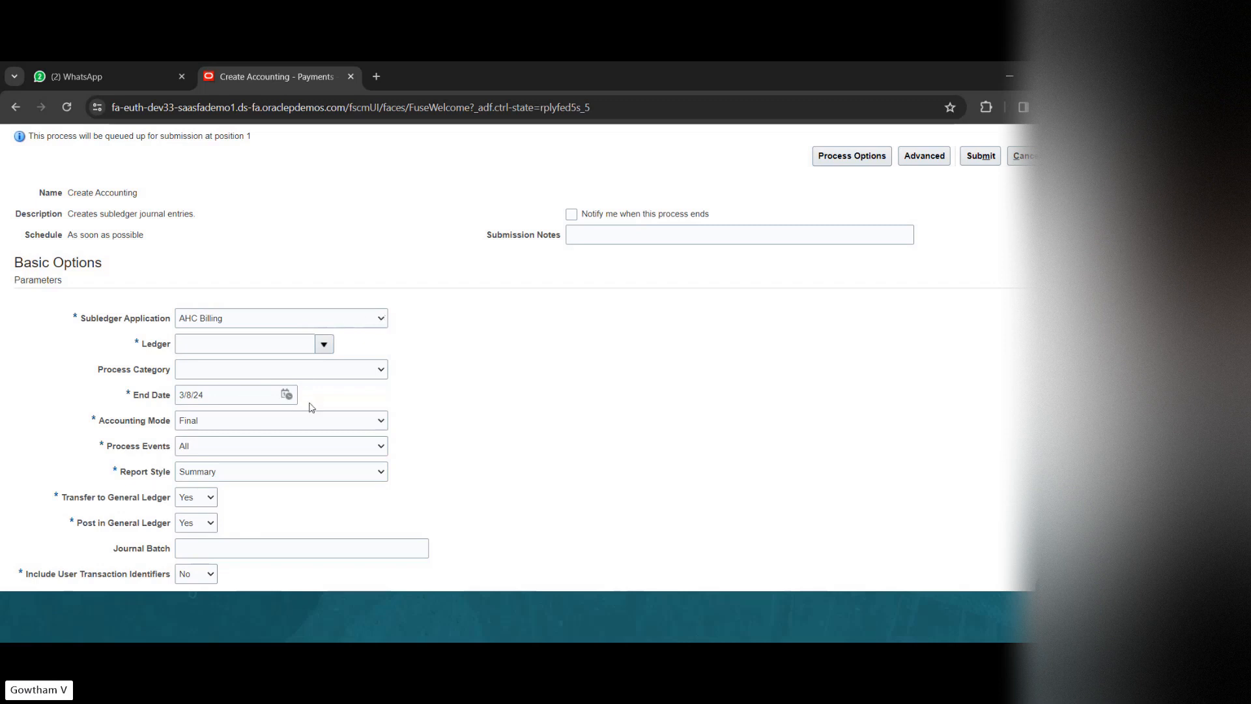
pyautogui.click(228, 448)
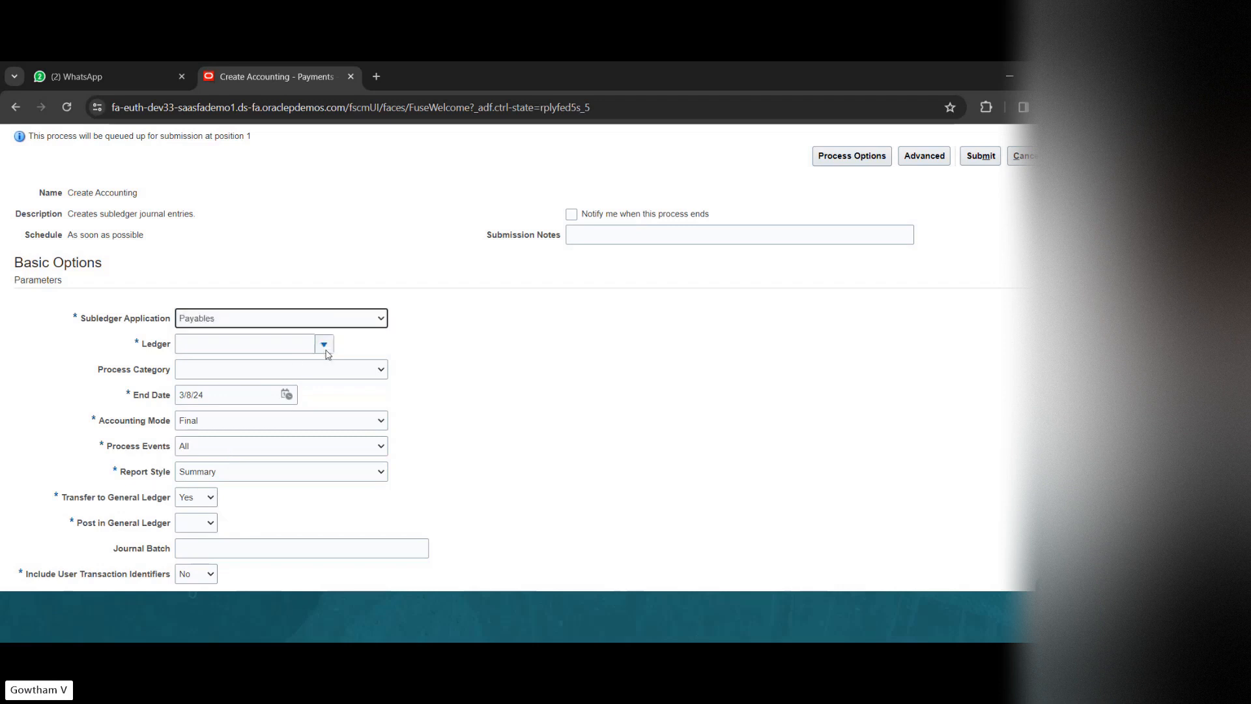
pyautogui.click(324, 346)
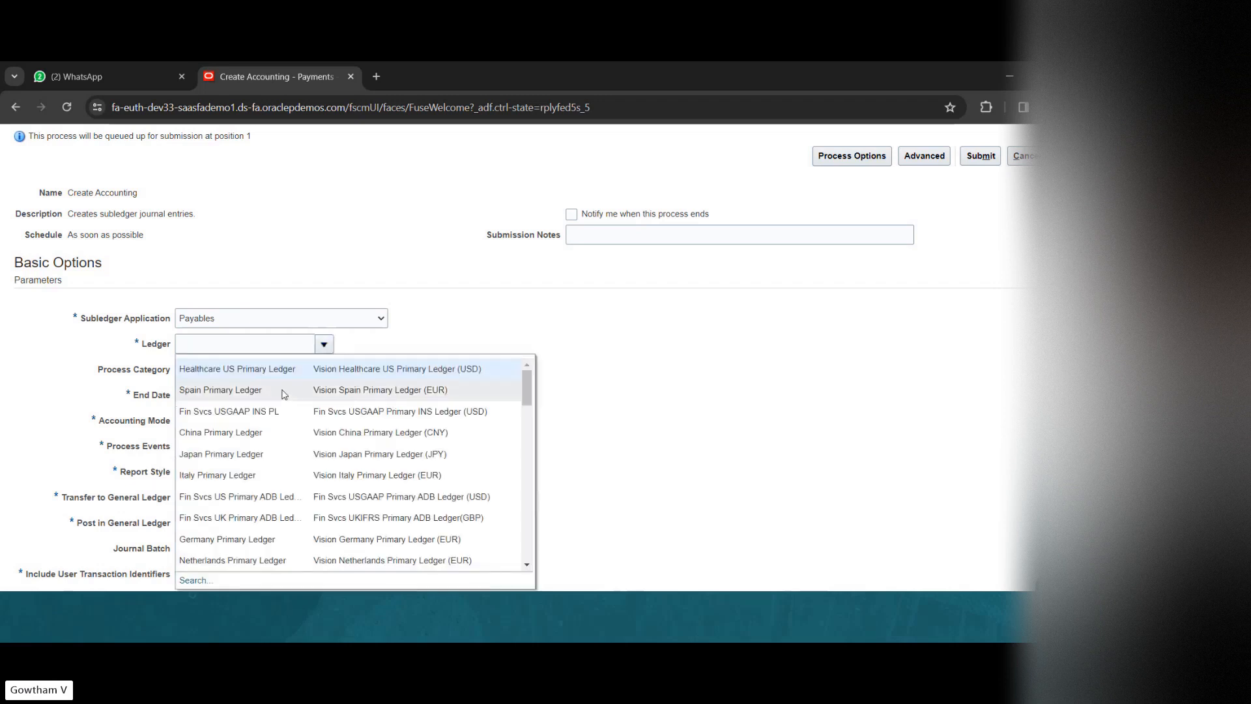
pyautogui.click(282, 391)
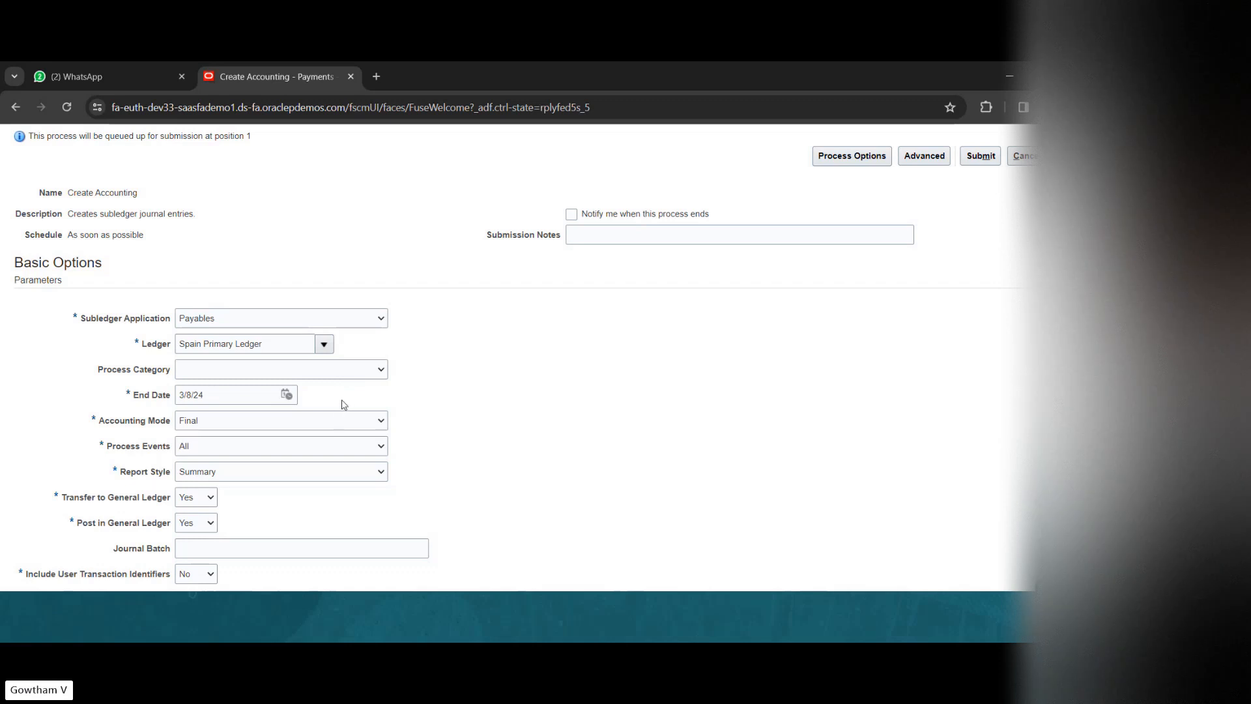
# Set the Process Category to Payments, keeping the Report Style at Summary and the Journal Batch blank
pyautogui.click(334, 409)
pyautogui.click(337, 446)
pyautogui.click(368, 471)
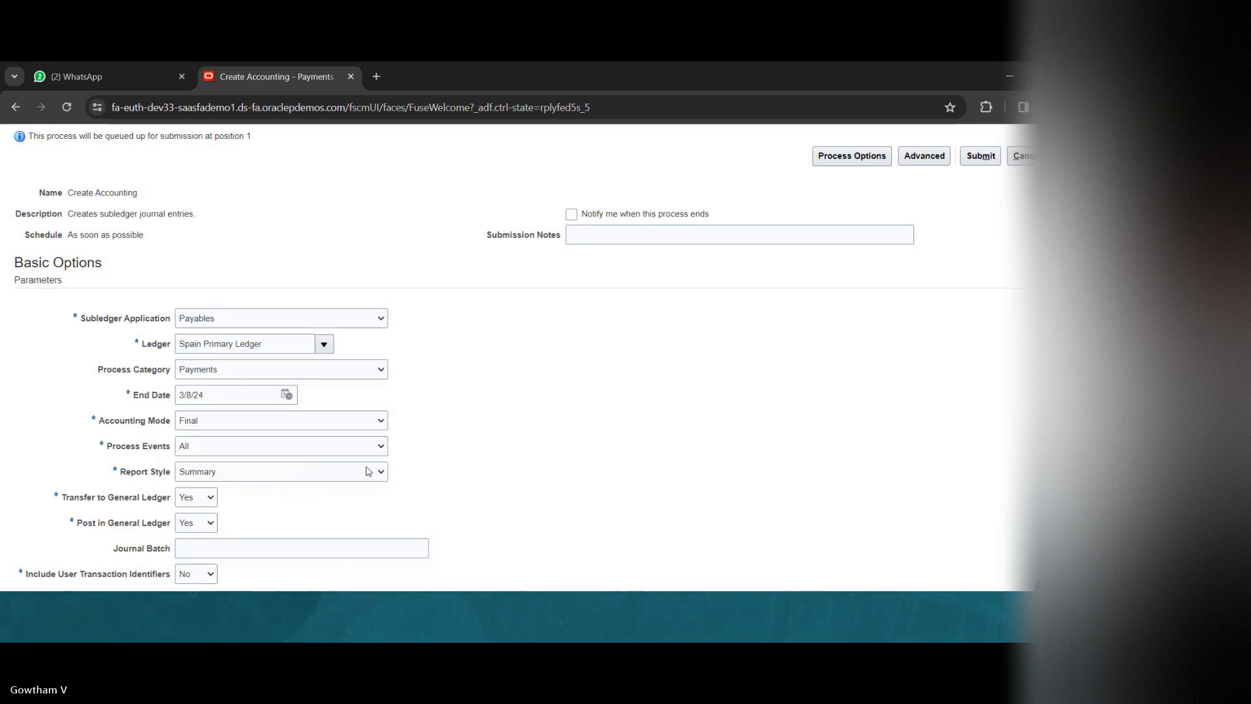
pyautogui.click(368, 471)
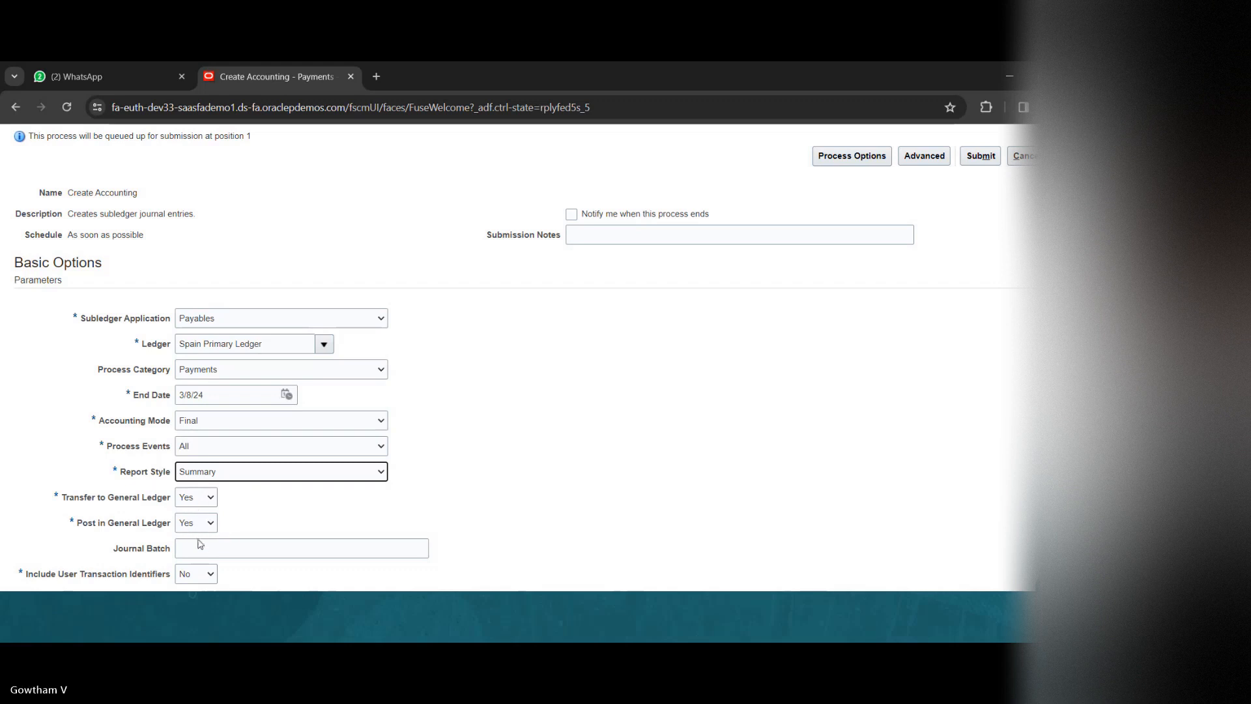
pyautogui.click(219, 546)
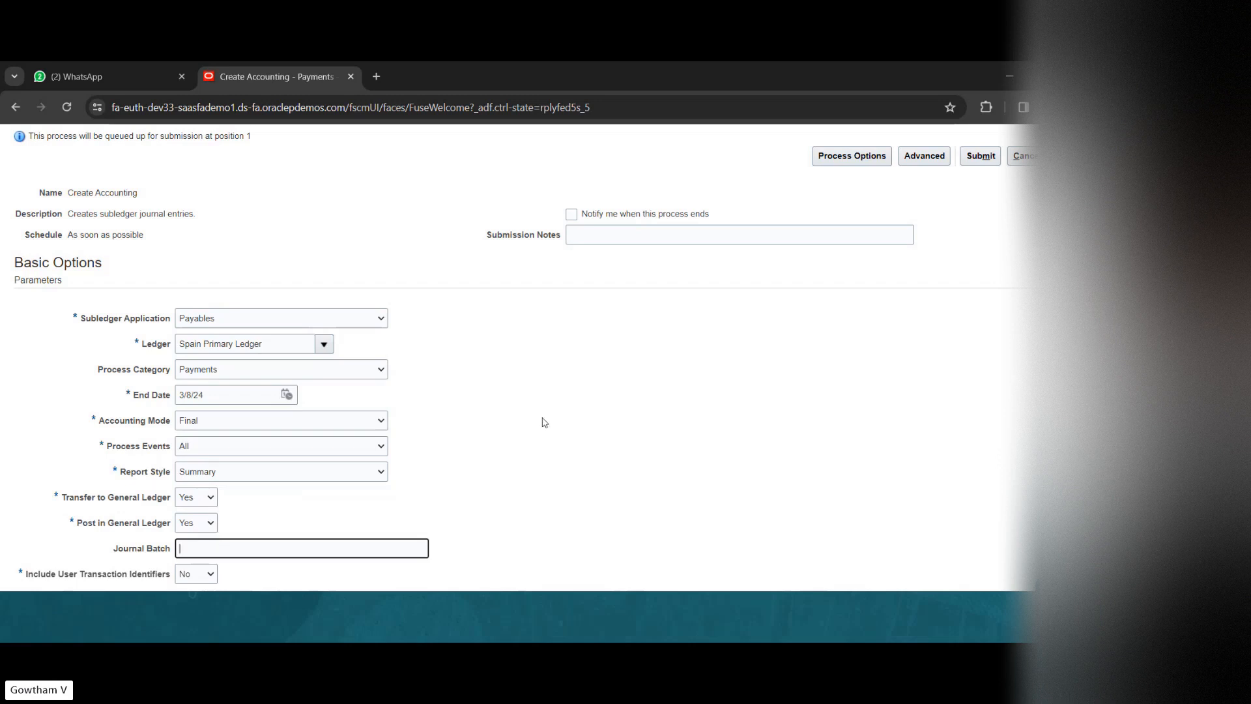
# Submit the Create Accounting request, acknowledge the confirmation and return to the Payments overview
pyautogui.click(986, 157)
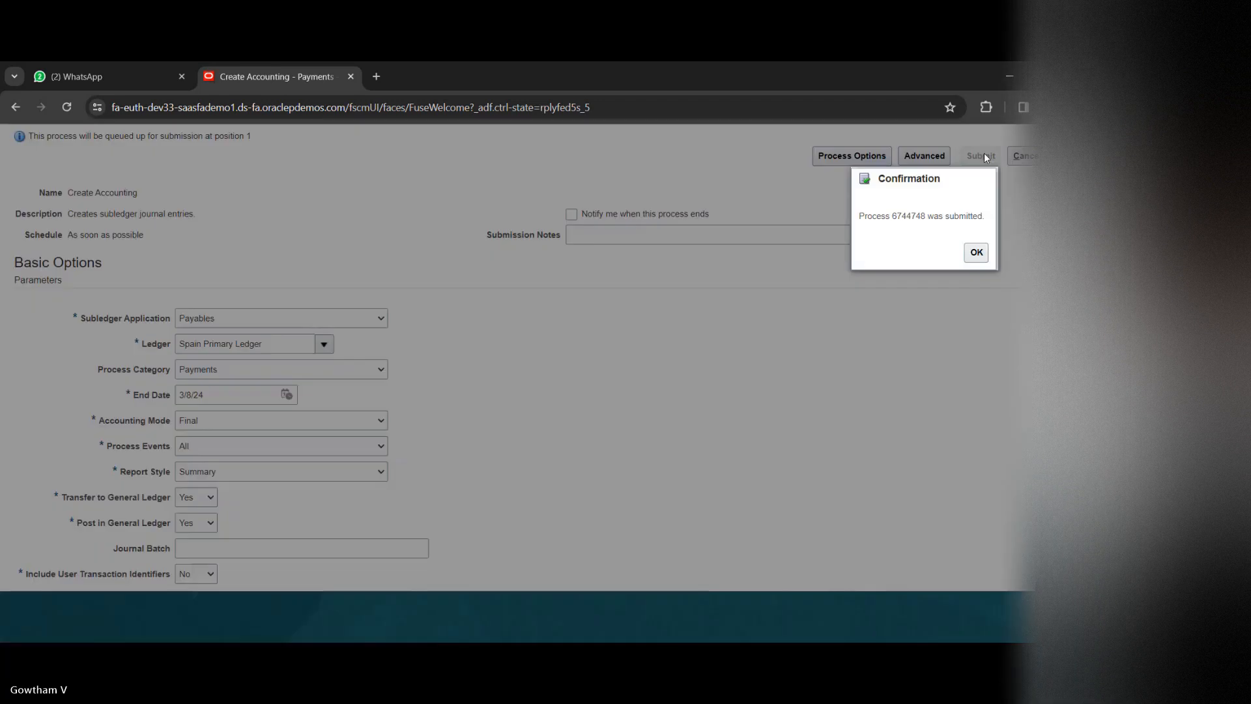
pyautogui.click(984, 257)
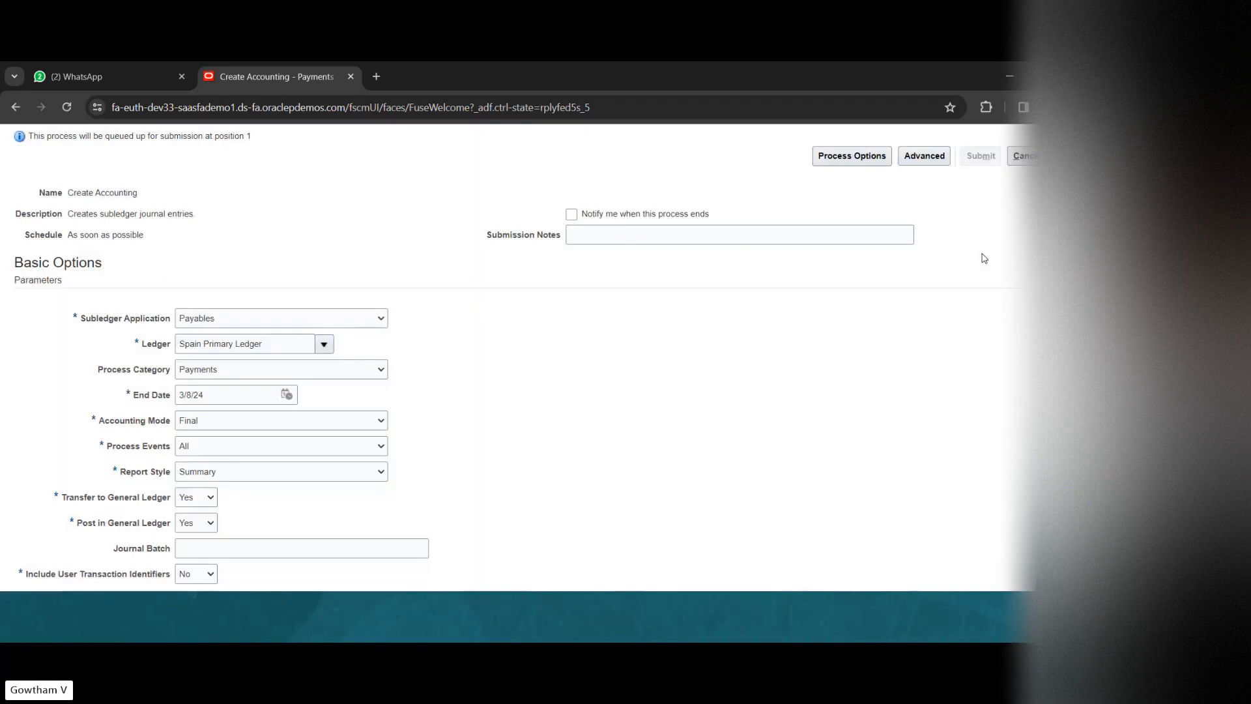
pyautogui.click(1024, 156)
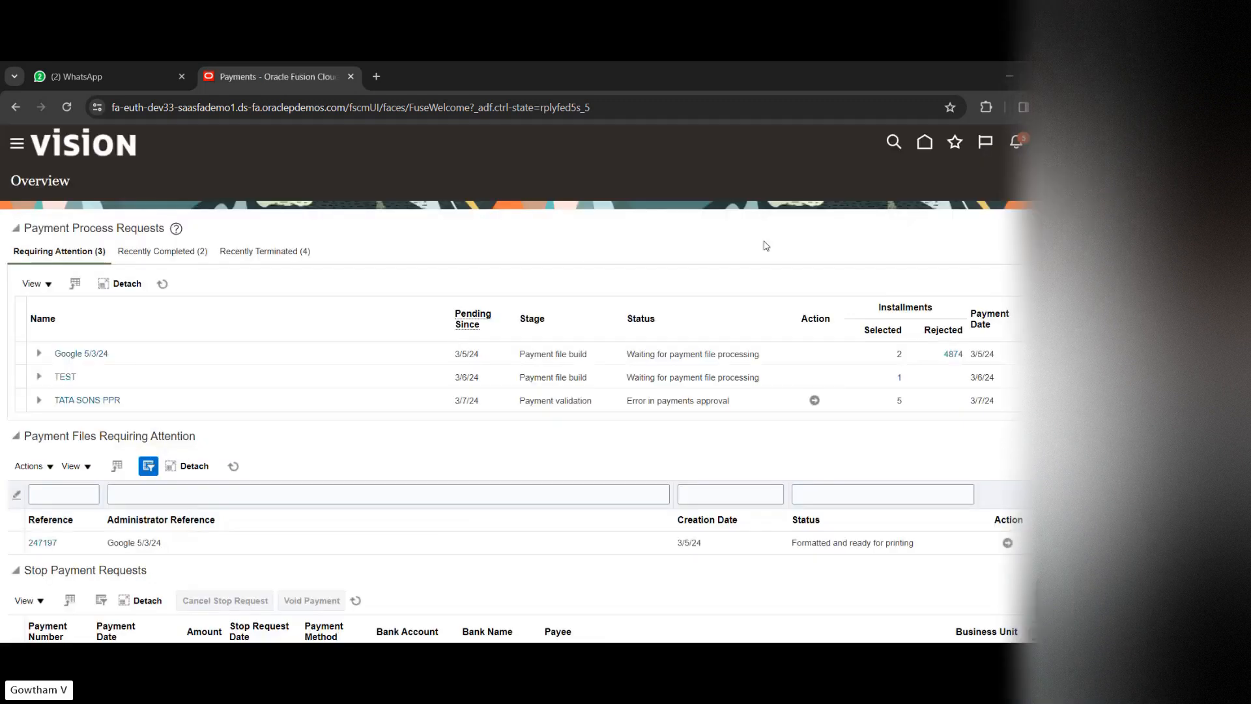
# Look over the Payments overview and open the Create Payment task
pyautogui.scroll(-3, 679, 355)
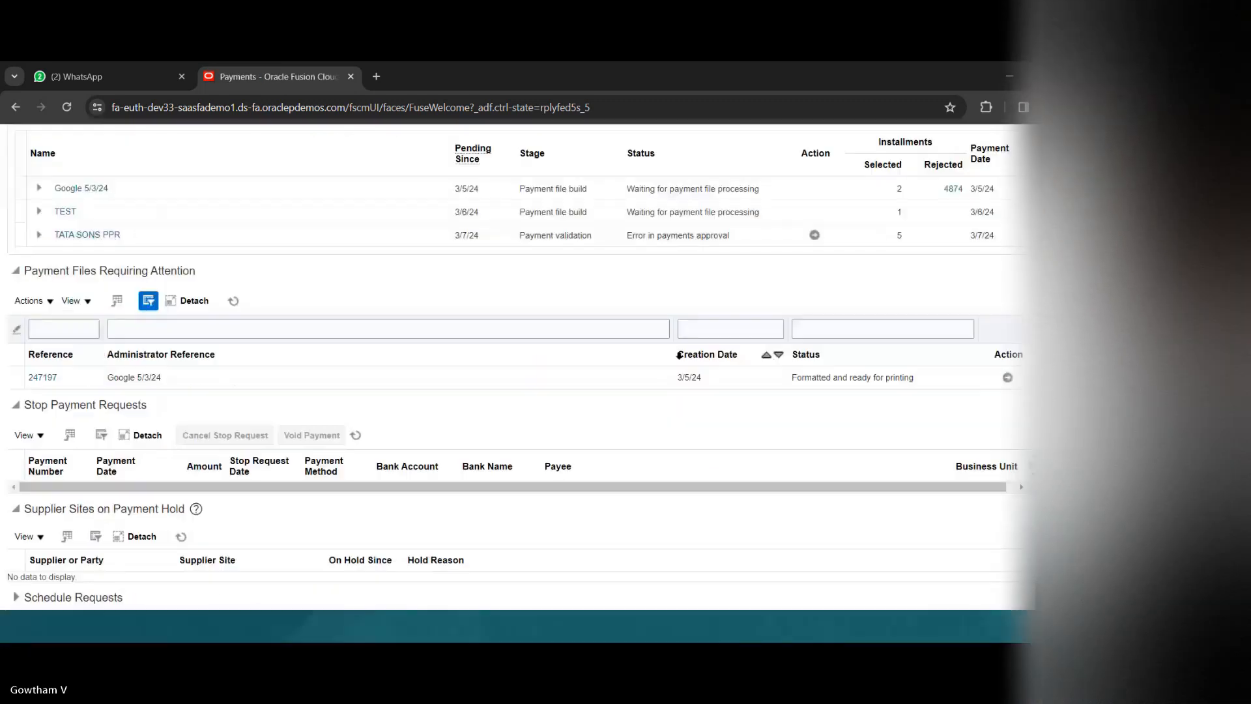
pyautogui.scroll(3, 679, 375)
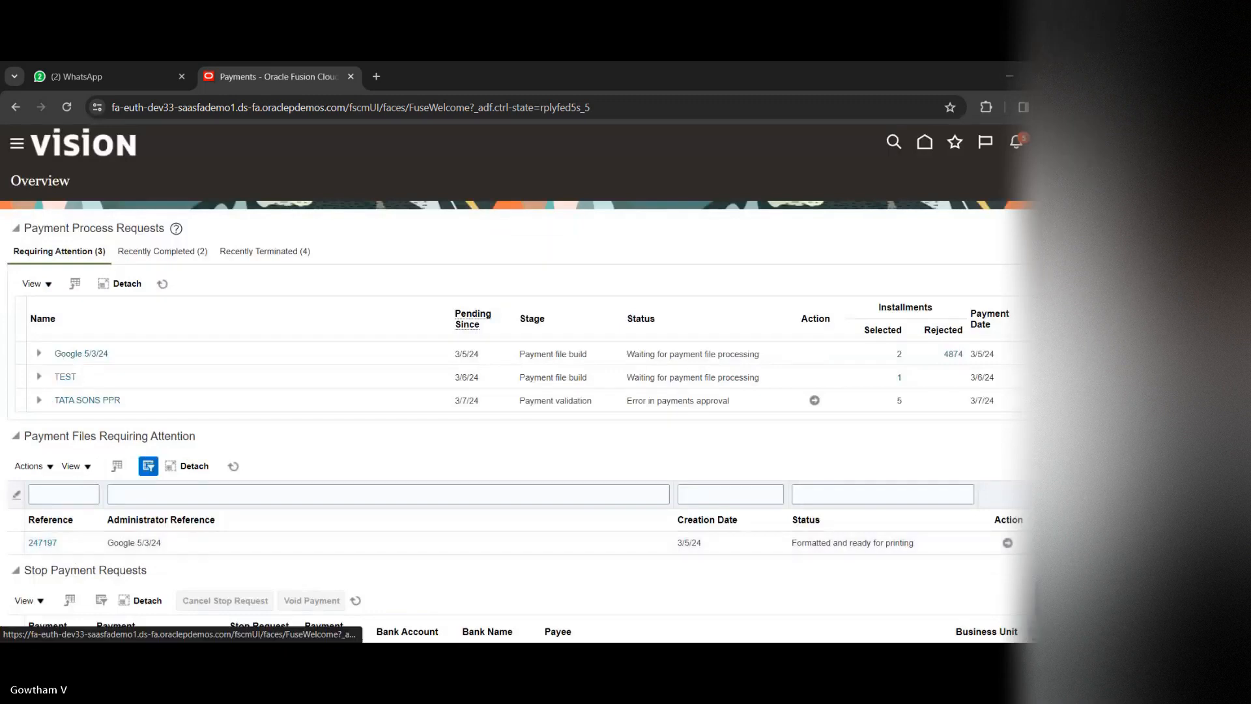
pyautogui.click(1069, 282)
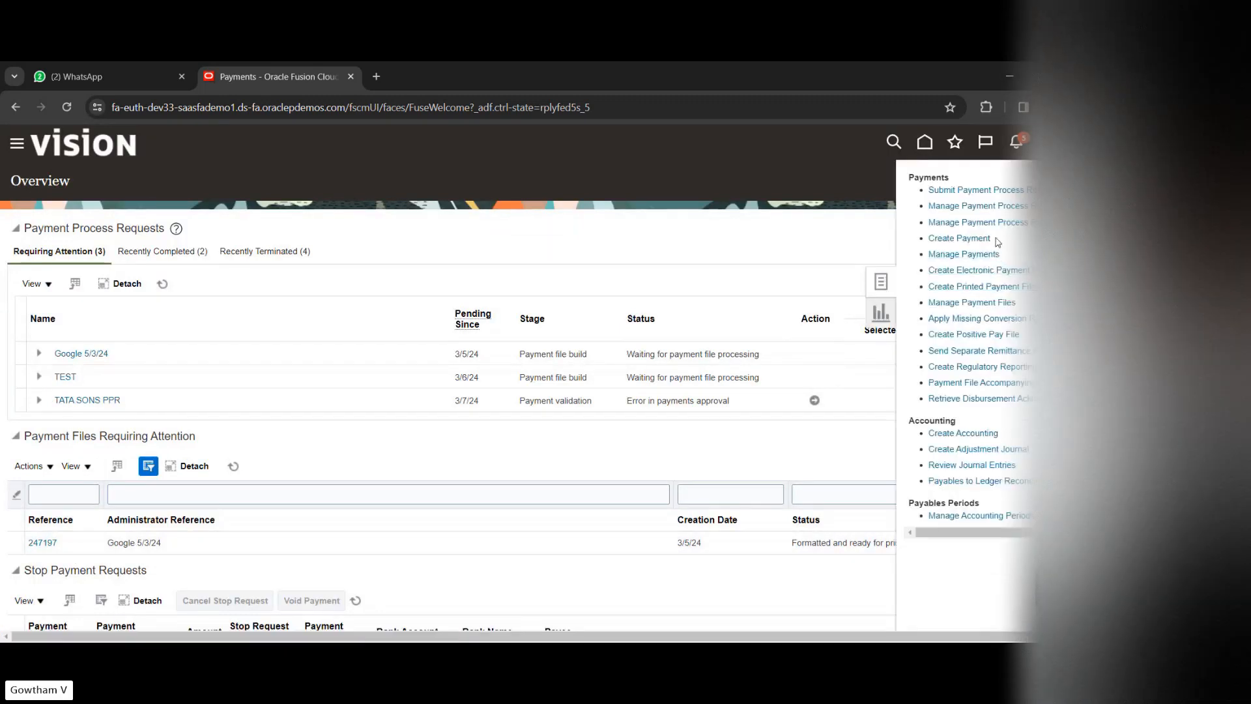
pyautogui.click(963, 241)
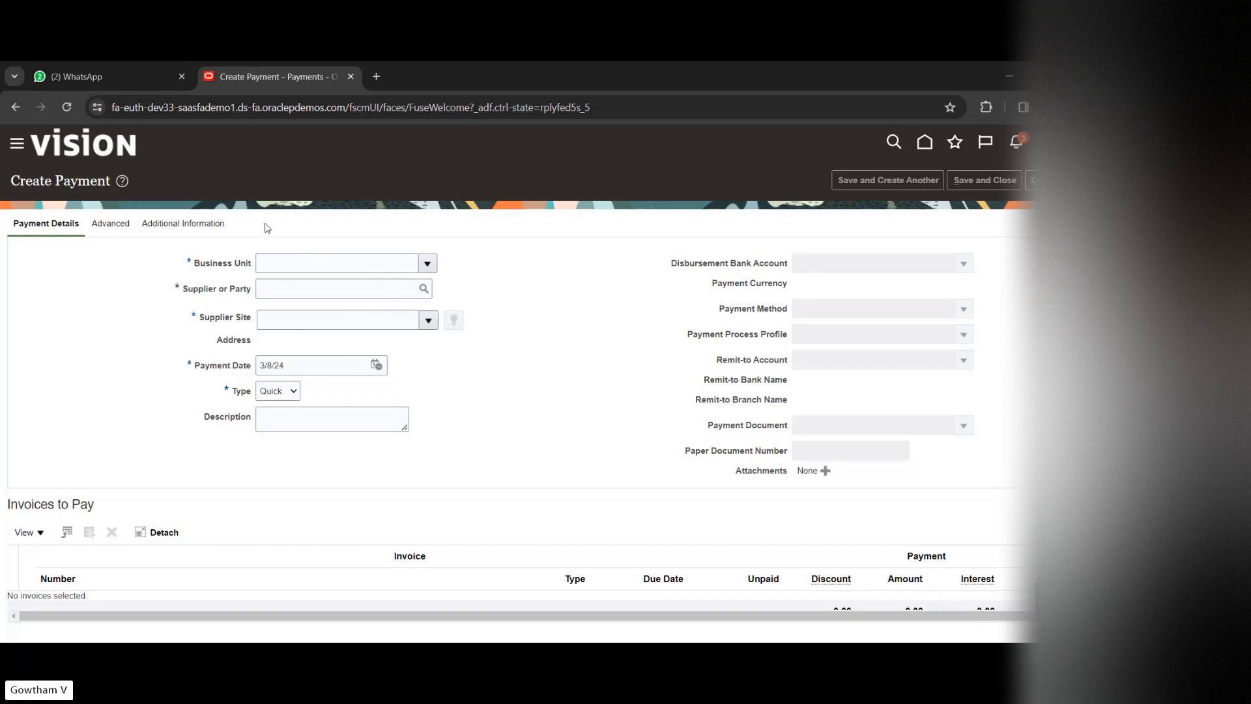
# Set the new payment's Business Unit to US1 Business Unit
pyautogui.click(428, 265)
pyautogui.scroll(-5, 315, 396)
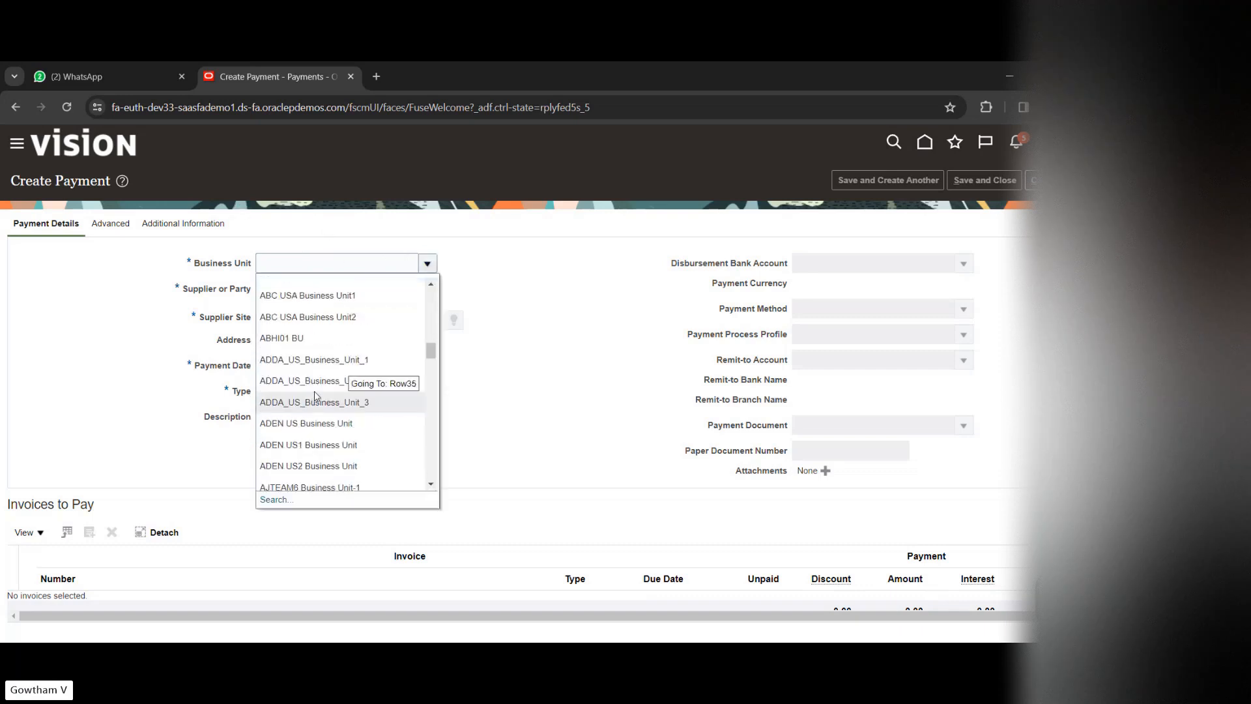
pyautogui.scroll(-3, 316, 396)
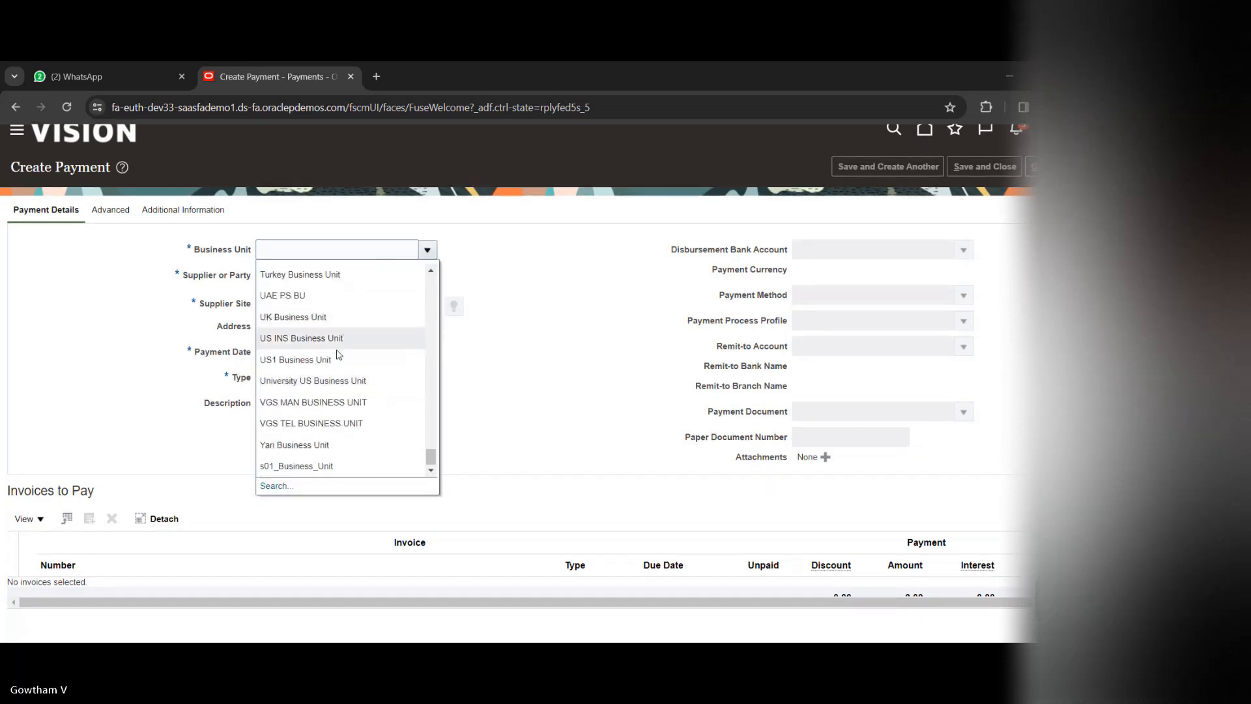
pyautogui.click(332, 365)
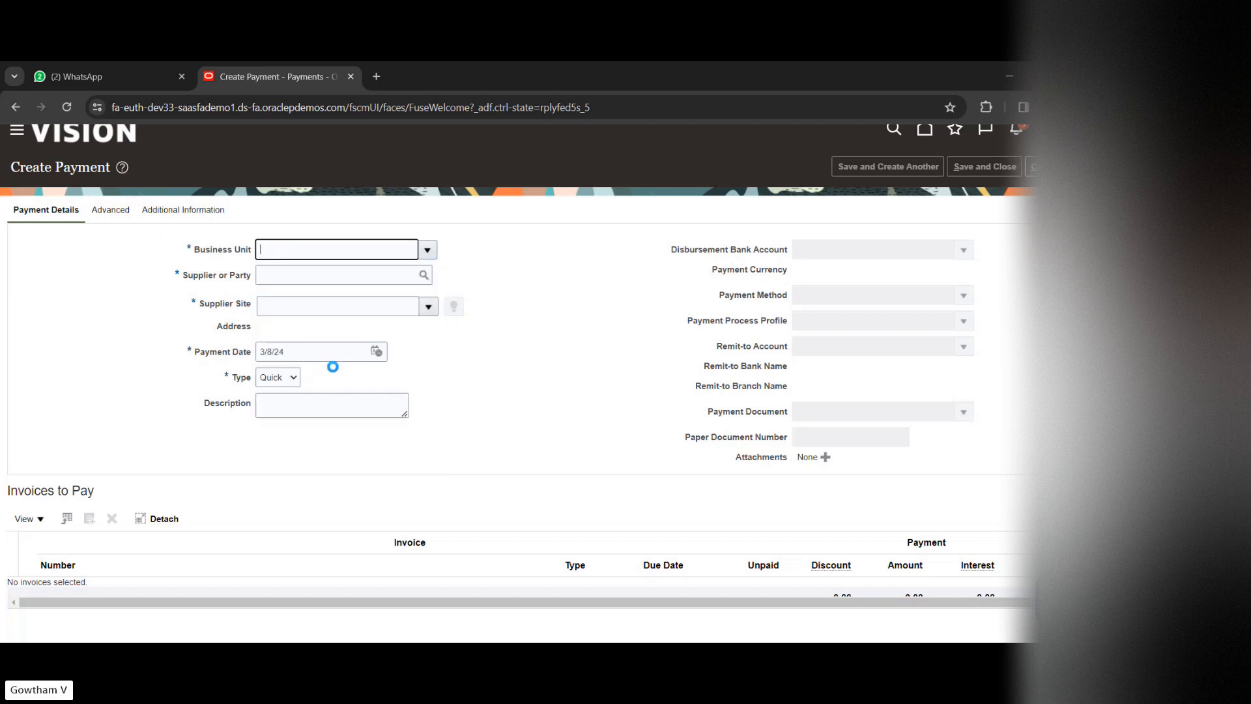
# Set the supplier to Advanced Corp with supplier site AC US1 and accept the Recommended Discount dialog without an override
pyautogui.click(367, 274)
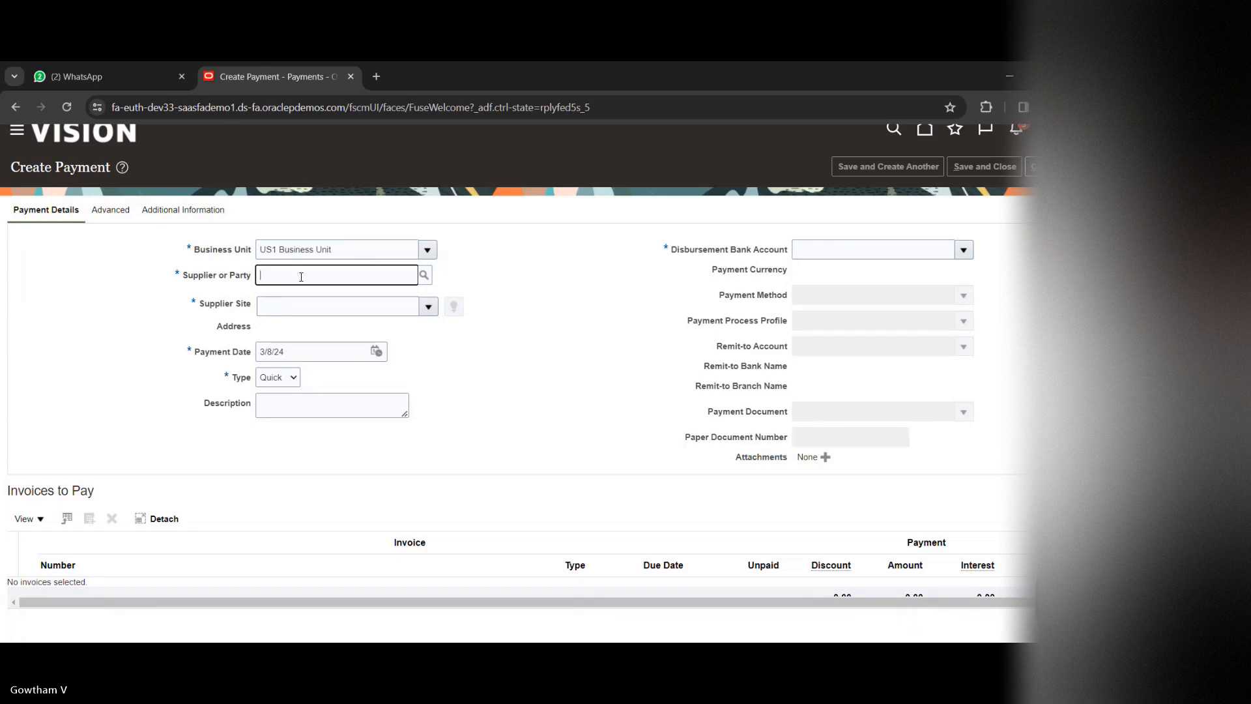
pyautogui.write('adv')
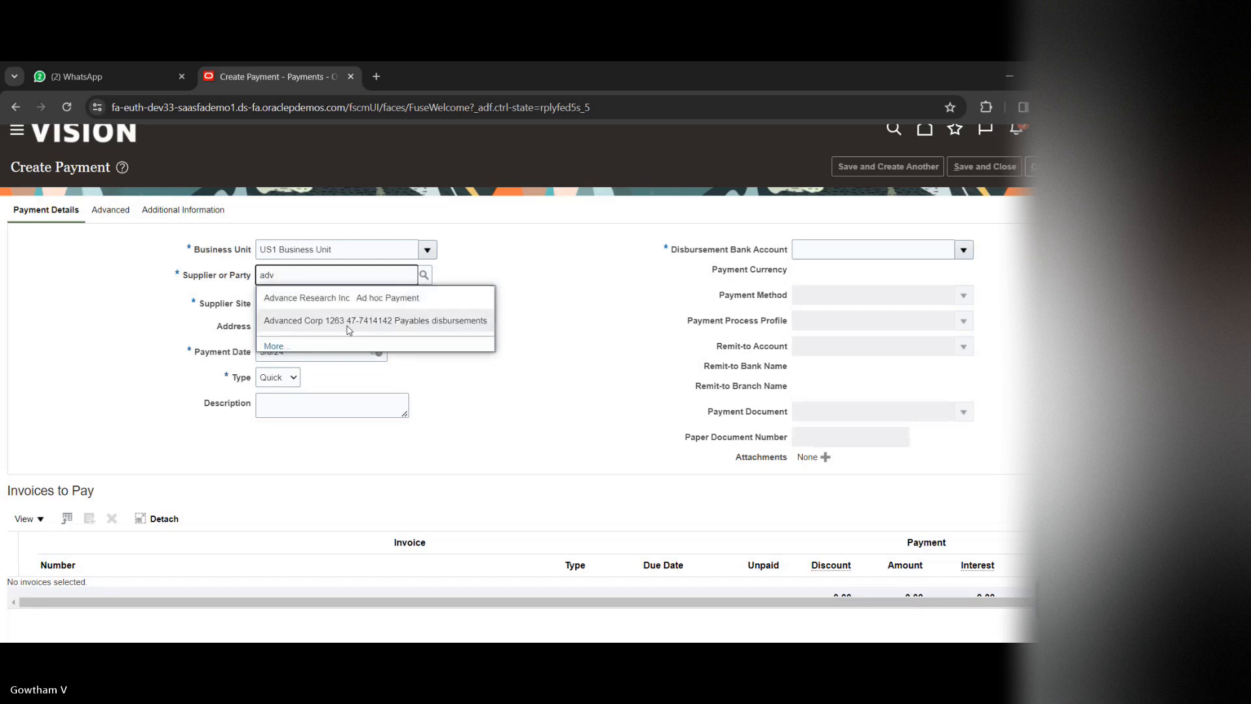
pyautogui.click(348, 320)
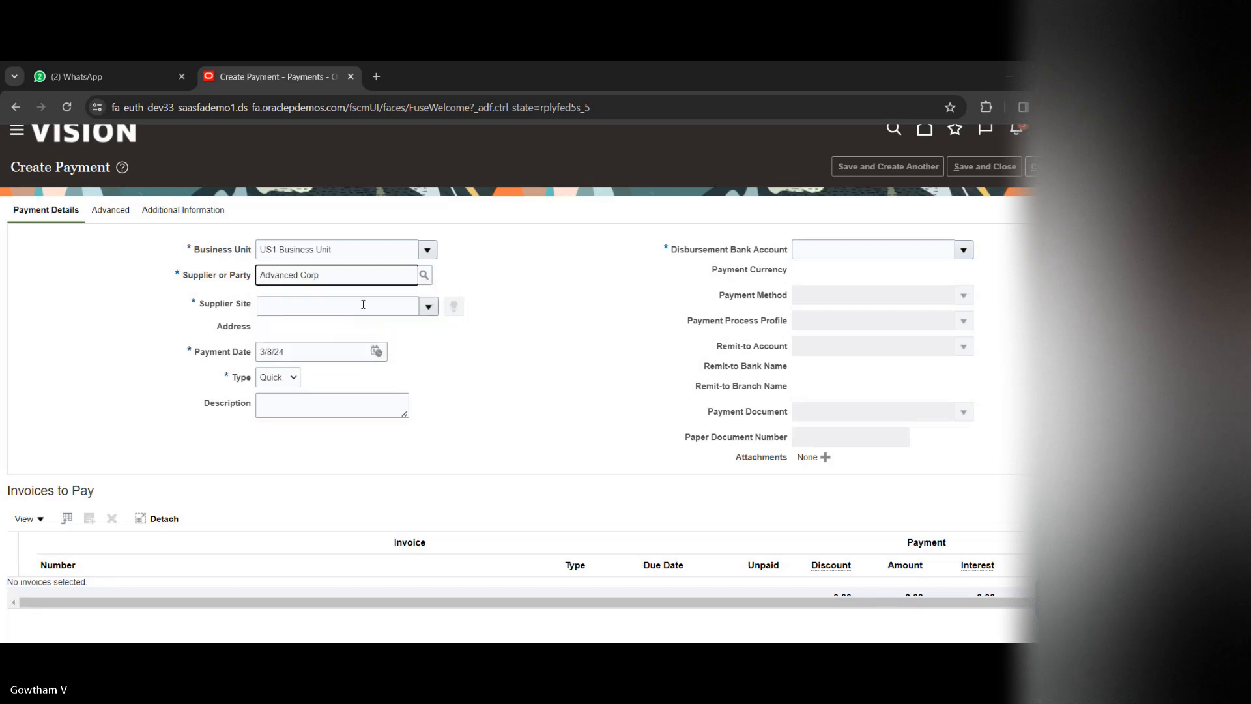
pyautogui.click(426, 308)
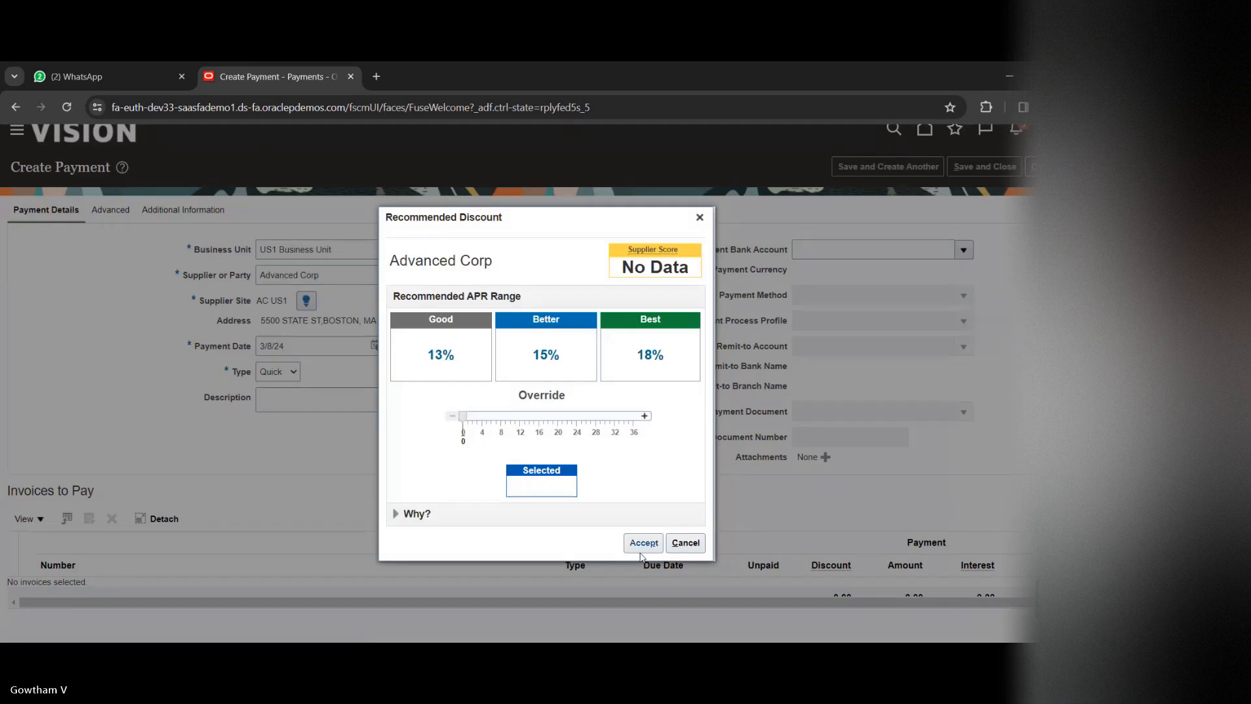
pyautogui.click(643, 543)
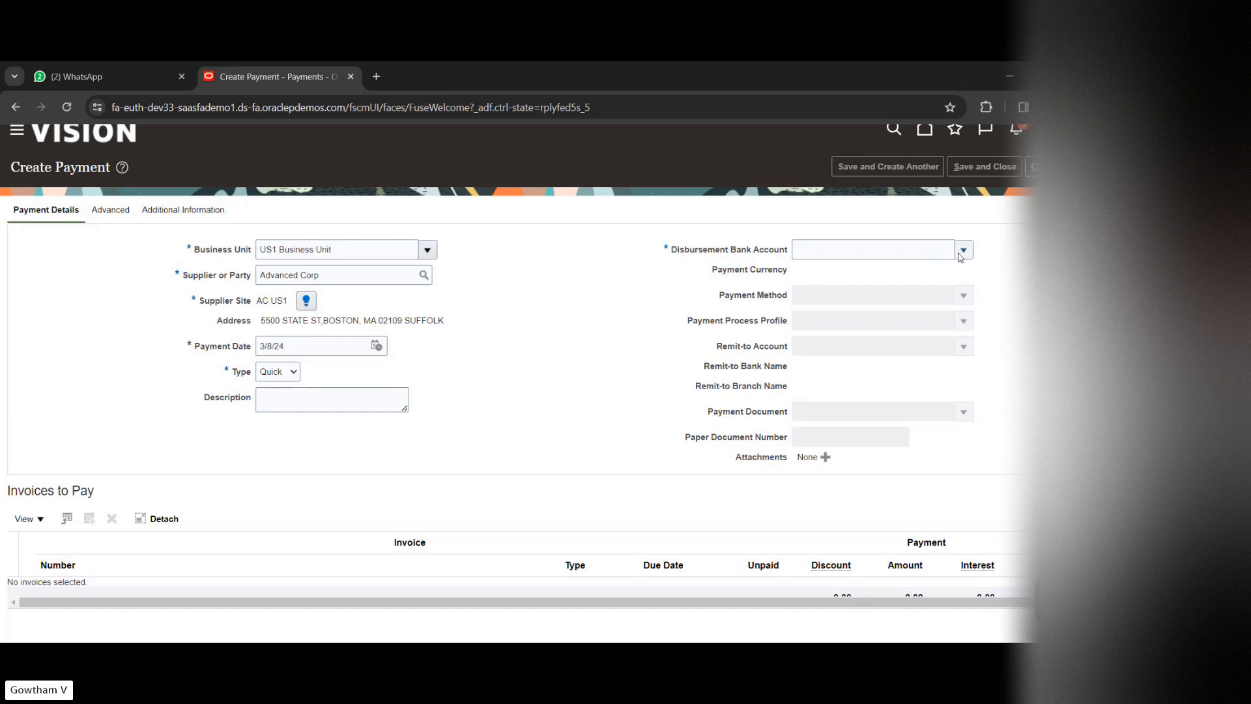
# Set the Disbursement Bank Account to BofA-2869 and the Payment Process Profile to PayPal
pyautogui.click(962, 251)
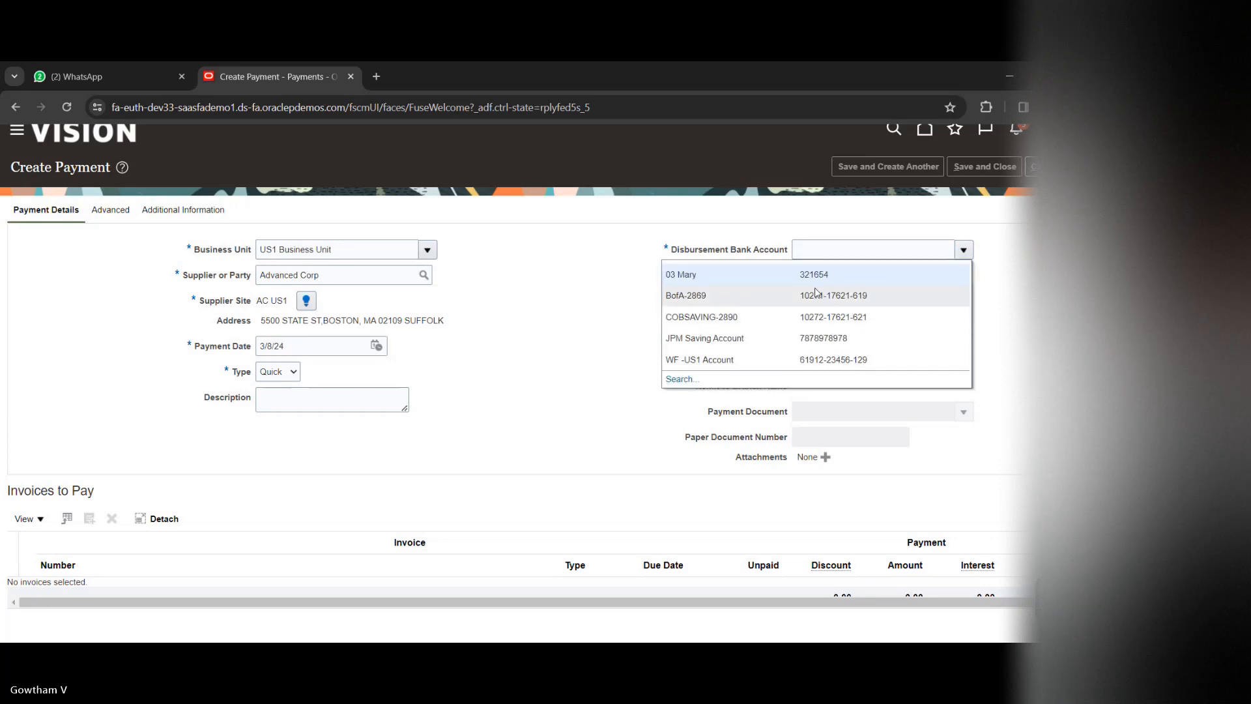
pyautogui.click(773, 302)
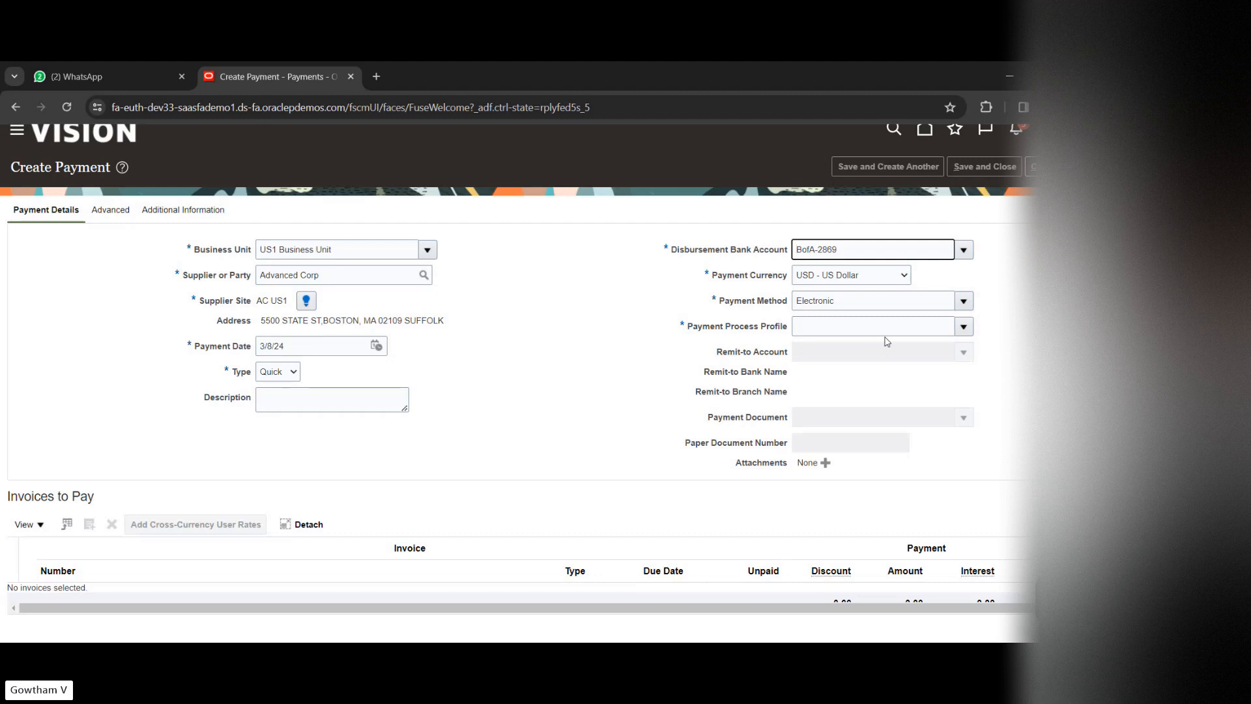
pyautogui.click(963, 327)
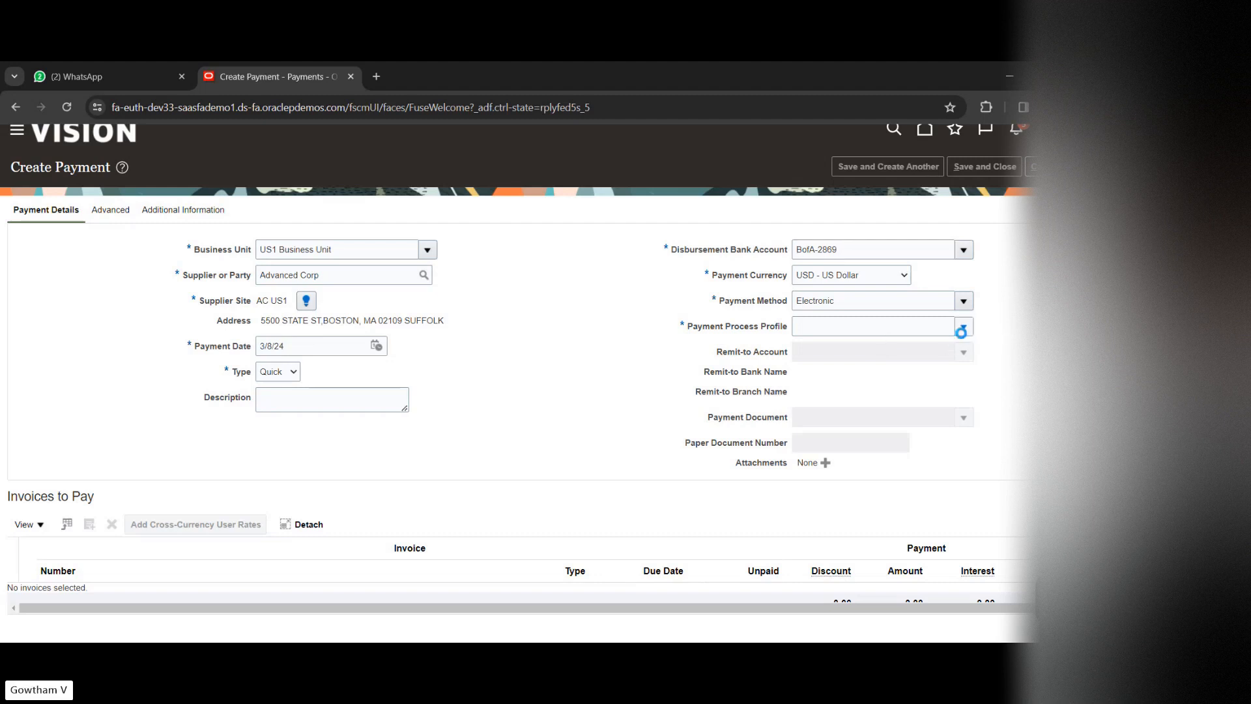
pyautogui.scroll(-2, 619, 456)
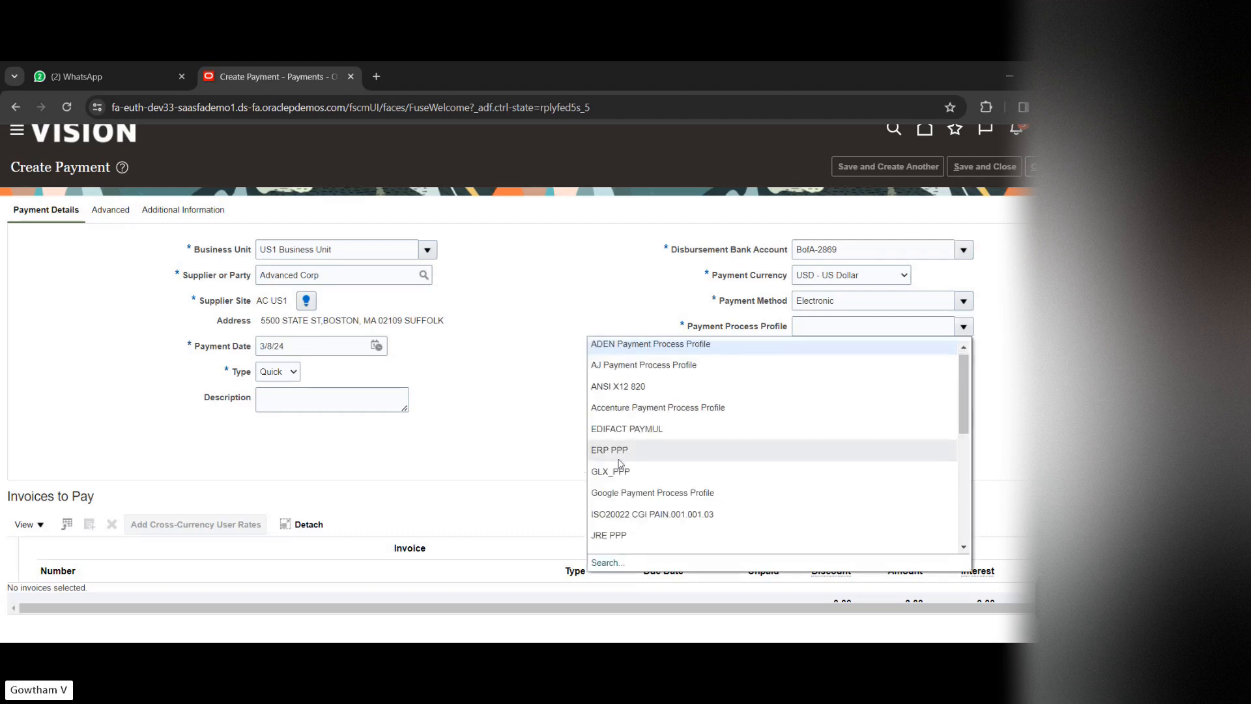
pyautogui.scroll(3, 619, 463)
pyautogui.scroll(-3, 626, 417)
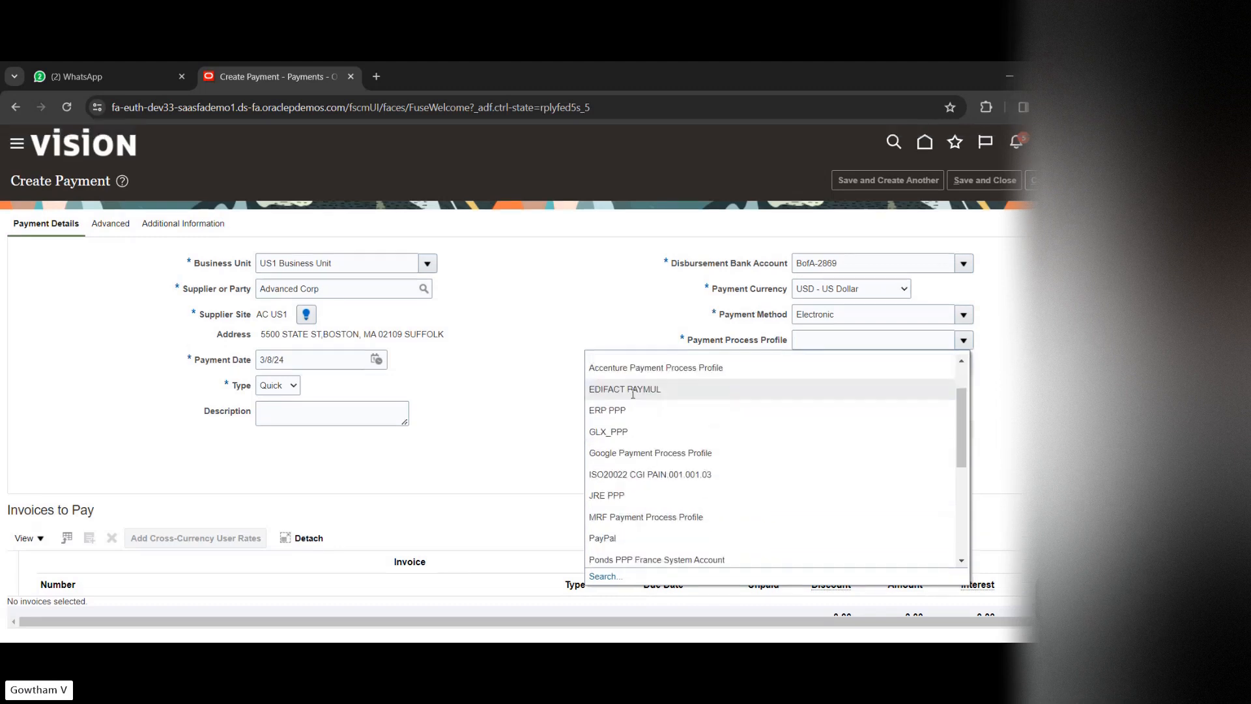
pyautogui.click(623, 545)
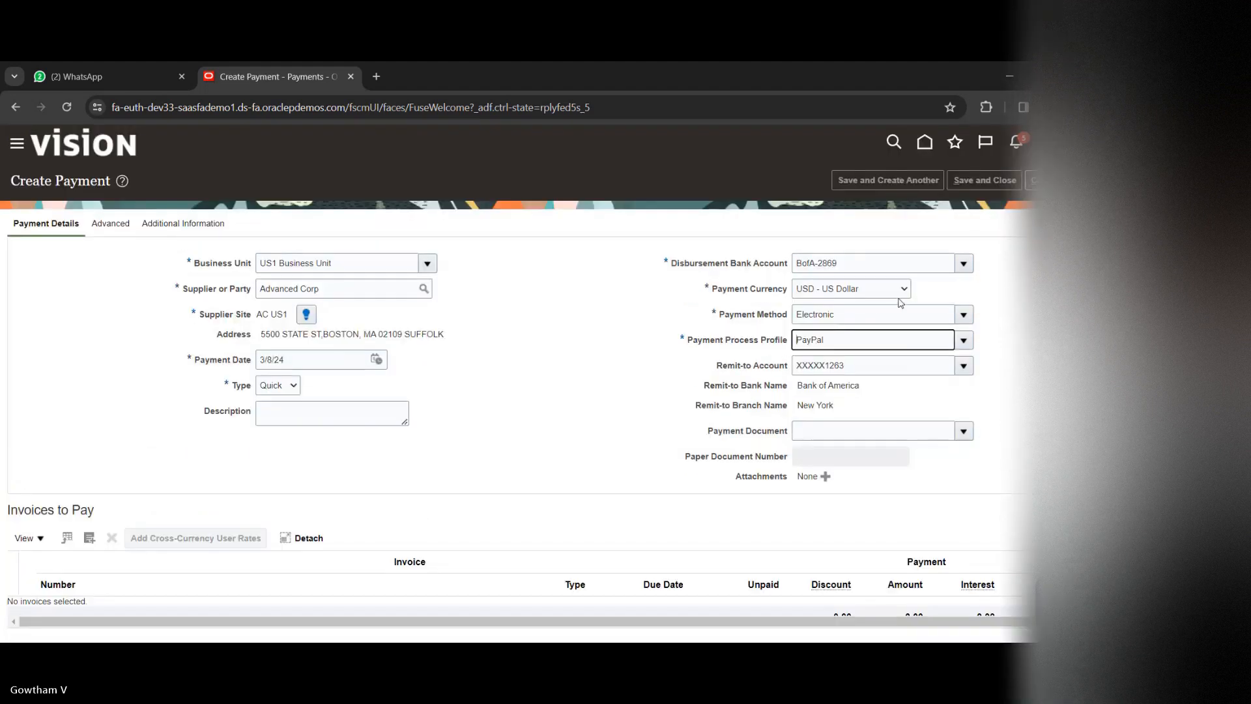
# Check which payment documents are offered and look over the completed payment details
pyautogui.click(967, 434)
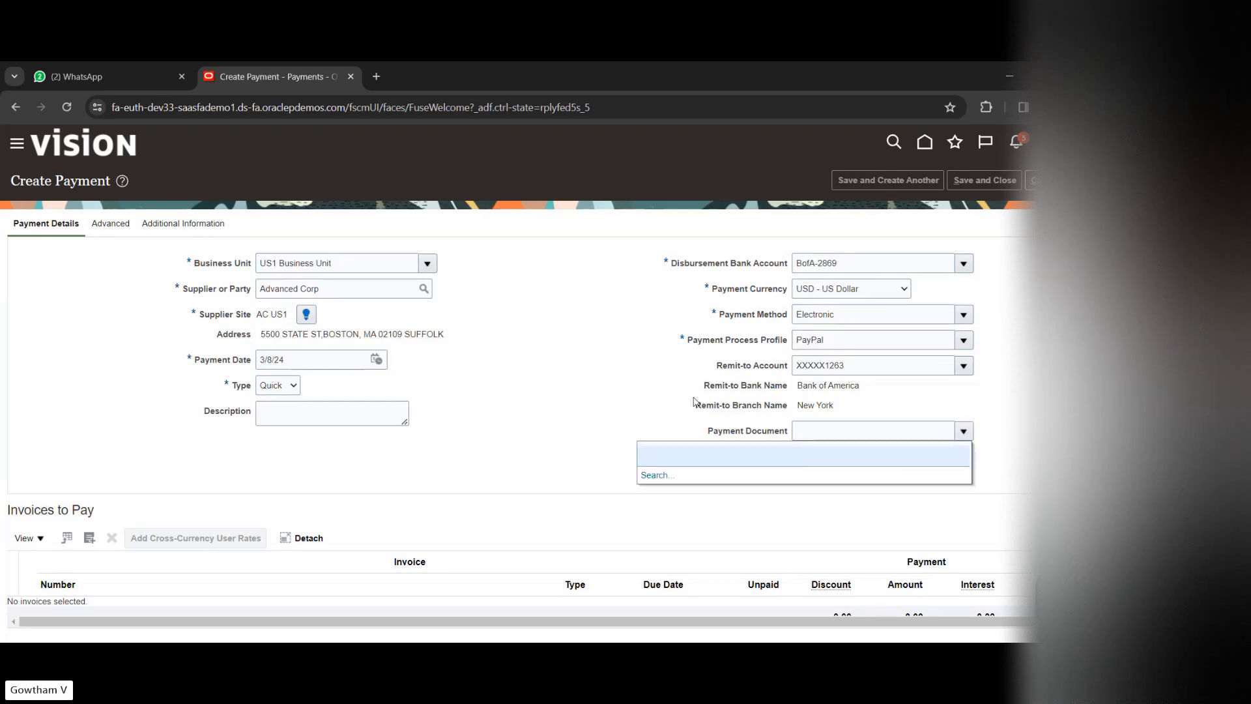
pyautogui.click(530, 392)
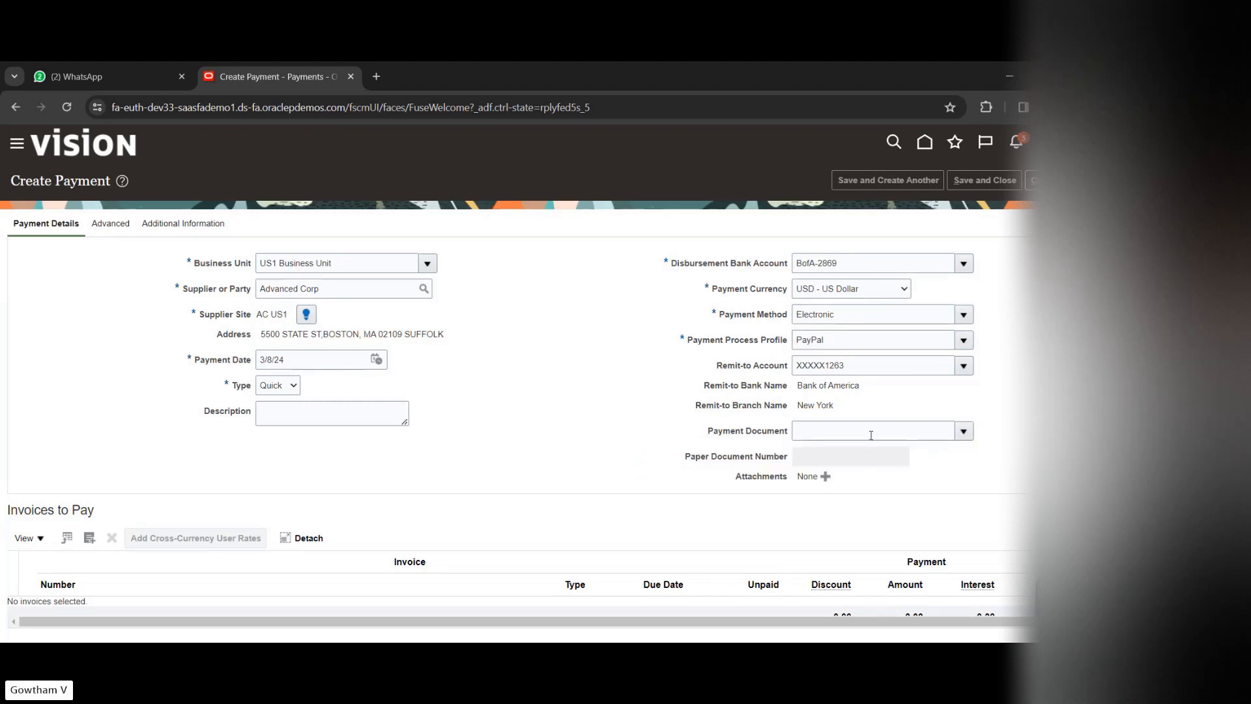
pyautogui.scroll(-1, 467, 460)
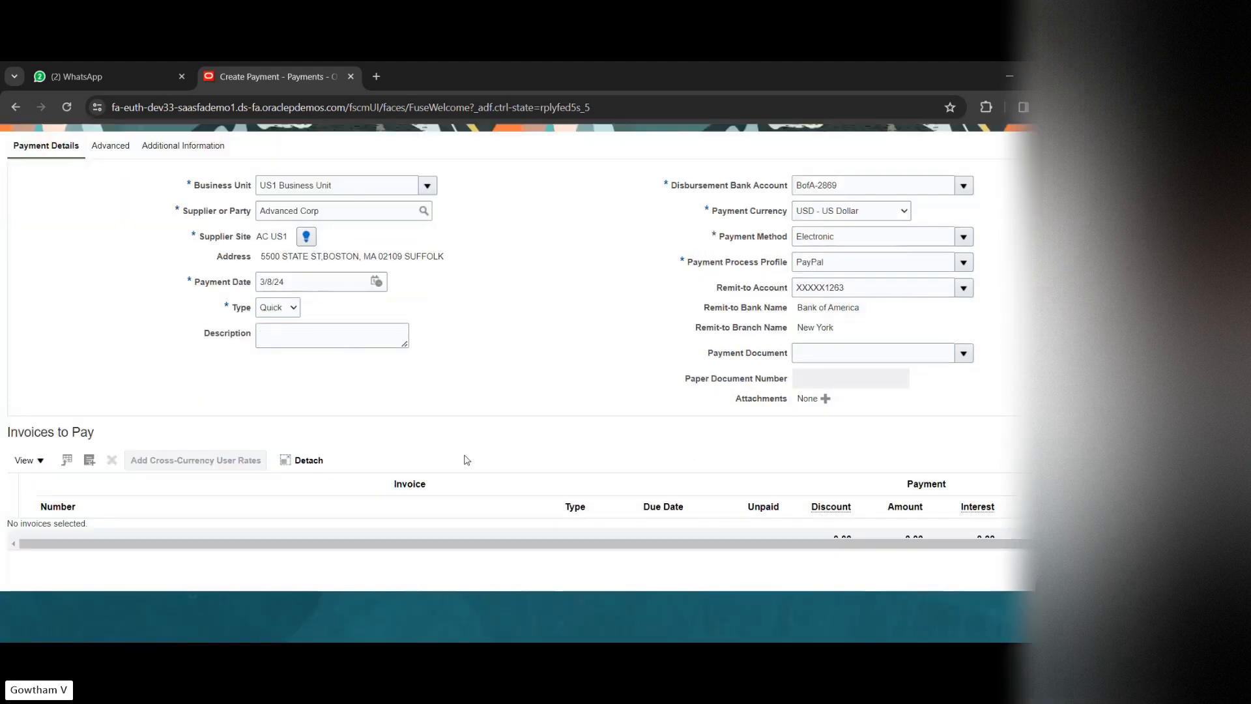
pyautogui.scroll(1, 494, 366)
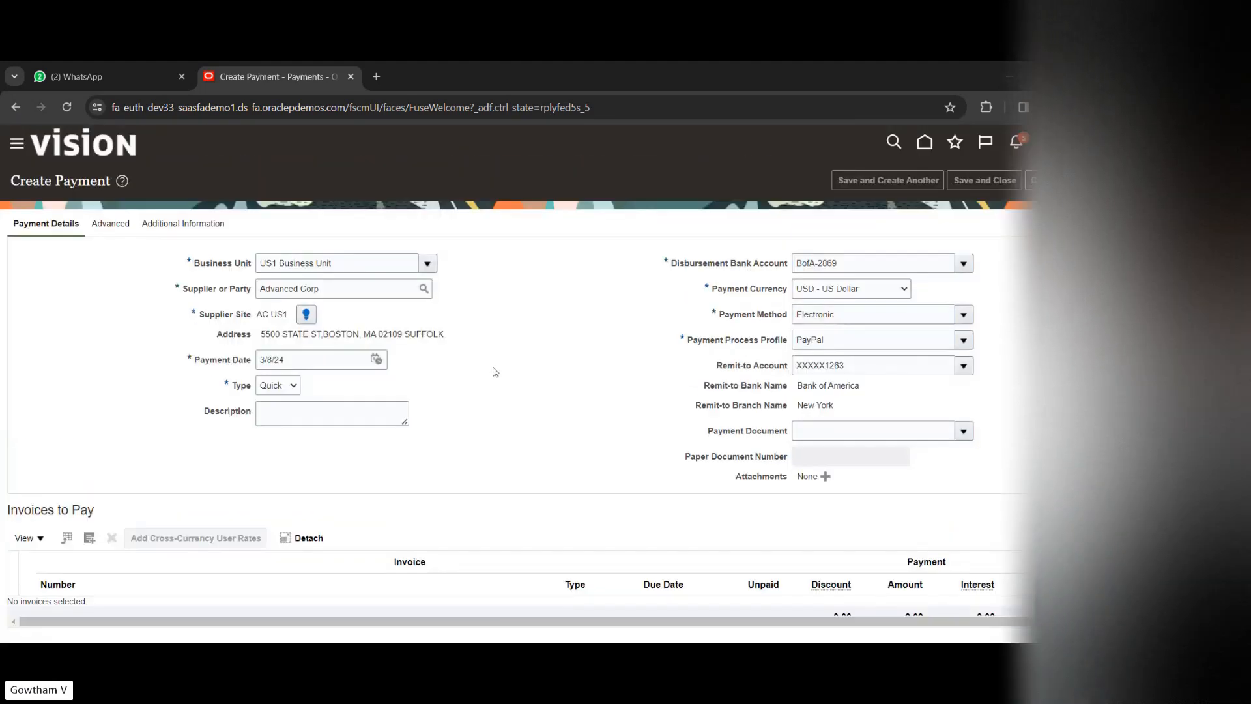
pyautogui.scroll(-1, 564, 285)
pyautogui.scroll(1, 591, 399)
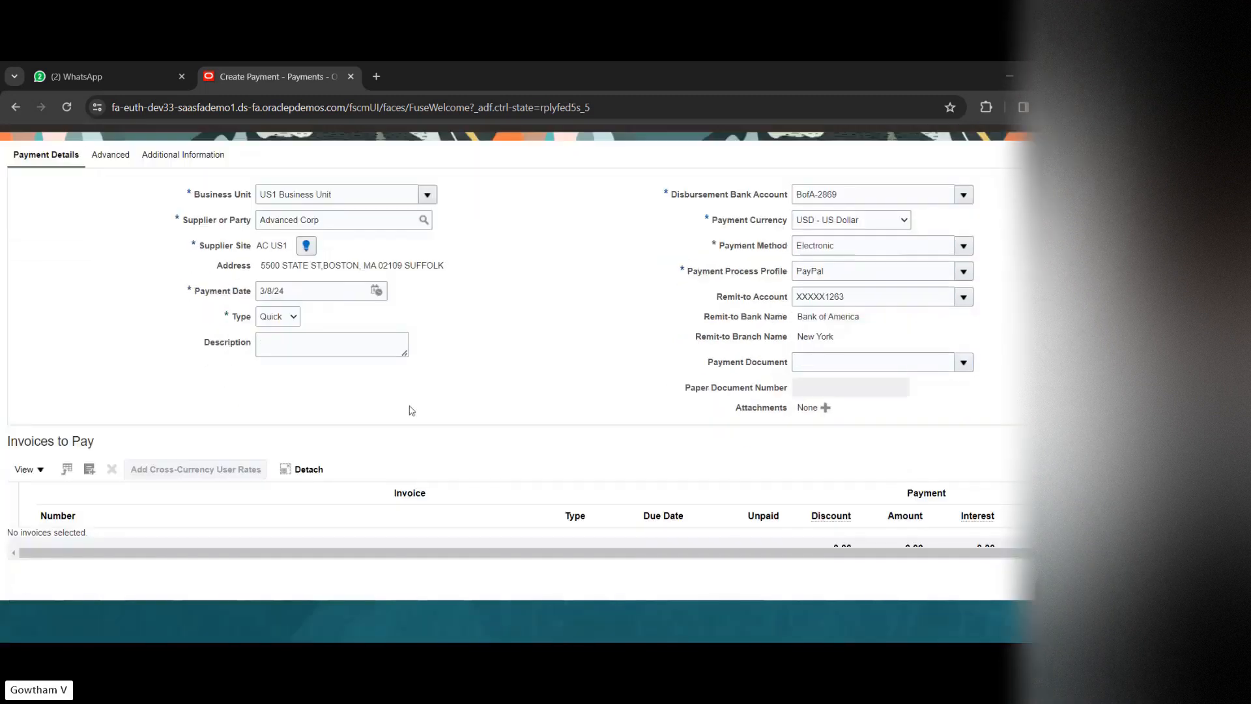
pyautogui.scroll(-1, 411, 409)
# Review the payment's Advanced settings for options, conversion and bills payable, and its Additional Information fields
pyautogui.click(113, 158)
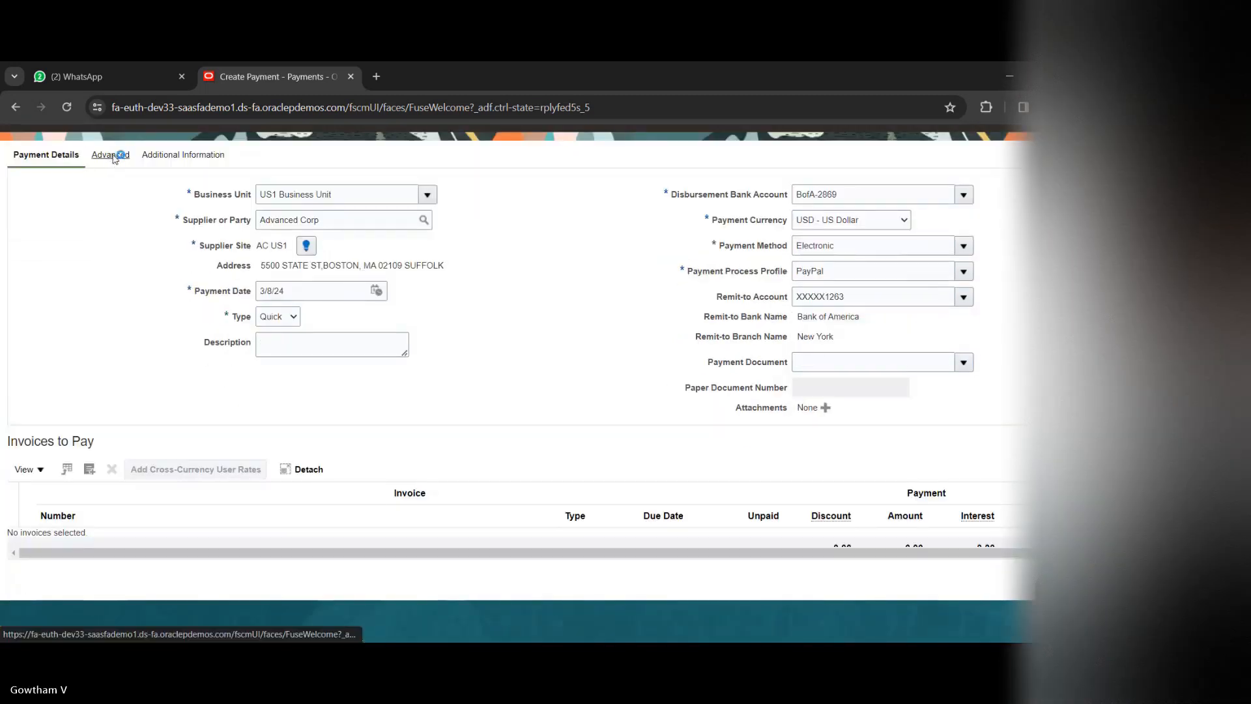
pyautogui.scroll(1, 113, 159)
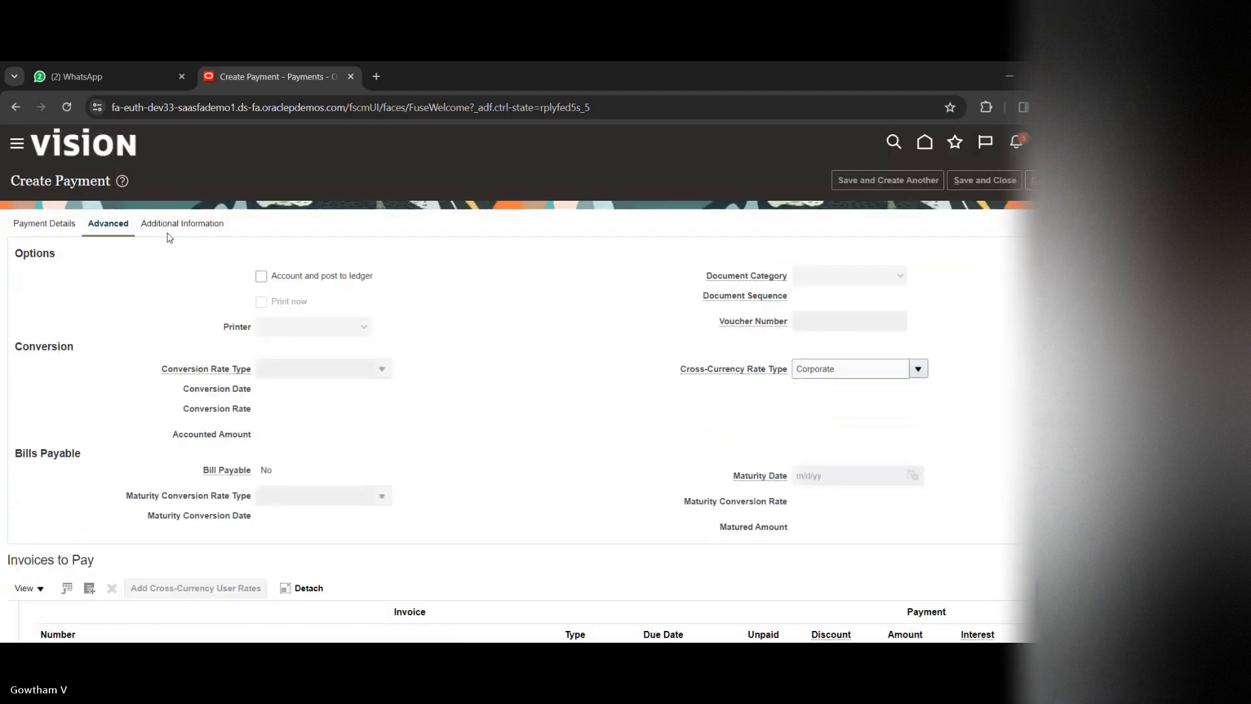
pyautogui.click(189, 225)
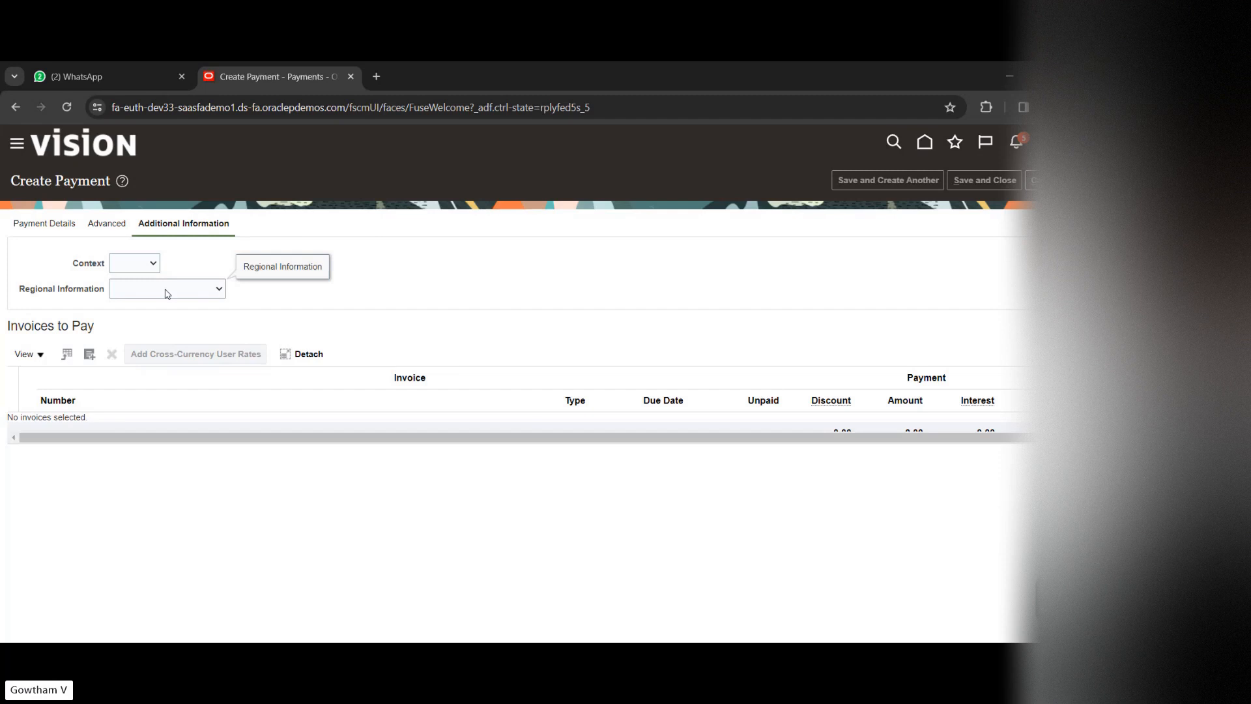
pyautogui.click(111, 225)
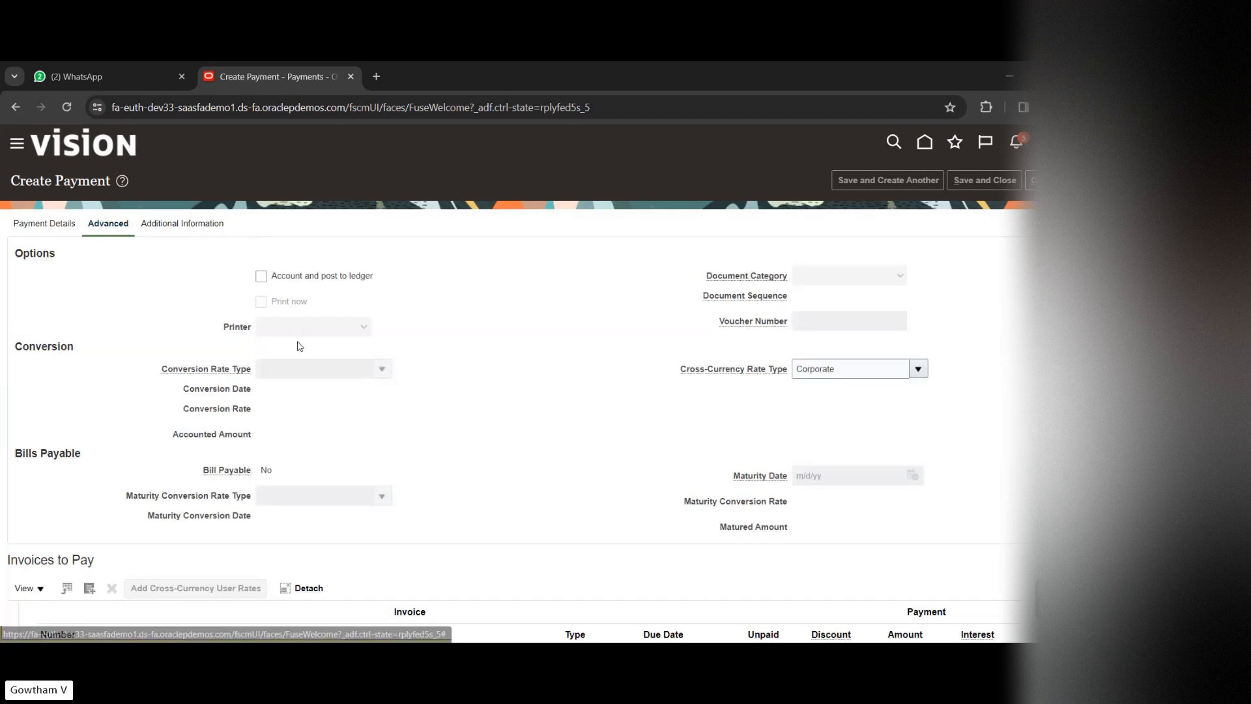
pyautogui.scroll(-1, 300, 346)
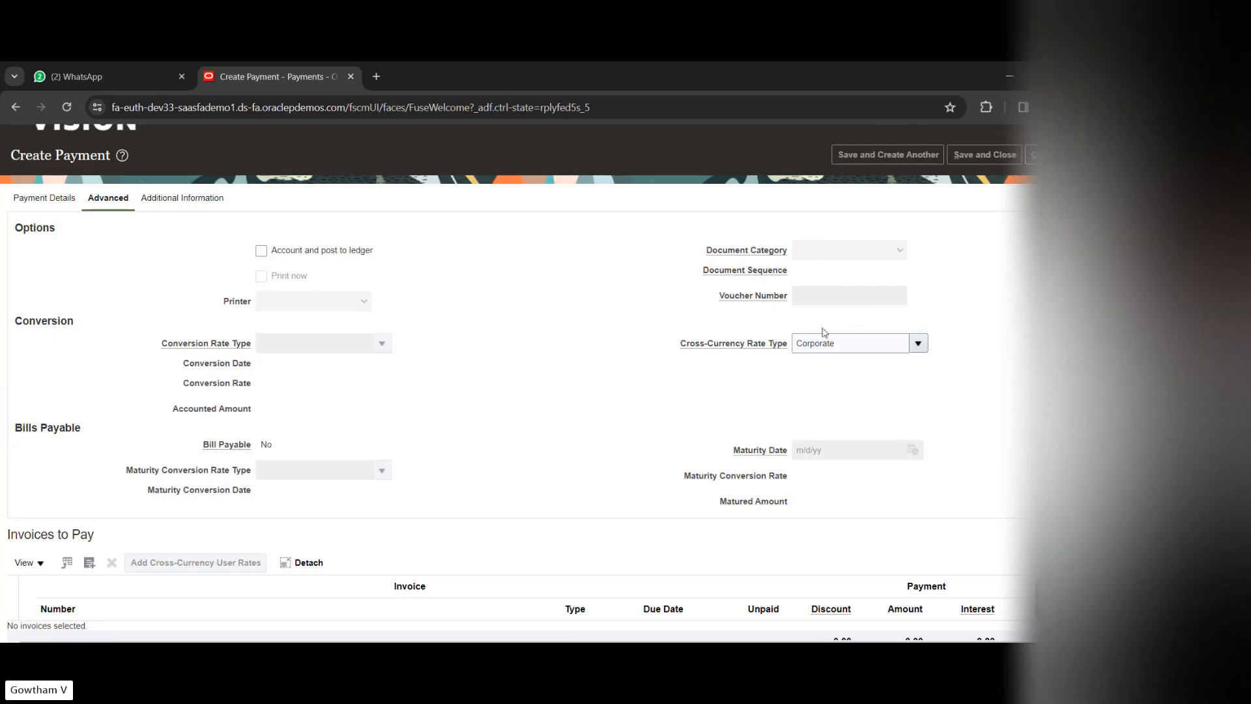
pyautogui.scroll(-1, 323, 349)
pyautogui.scroll(-2, 323, 350)
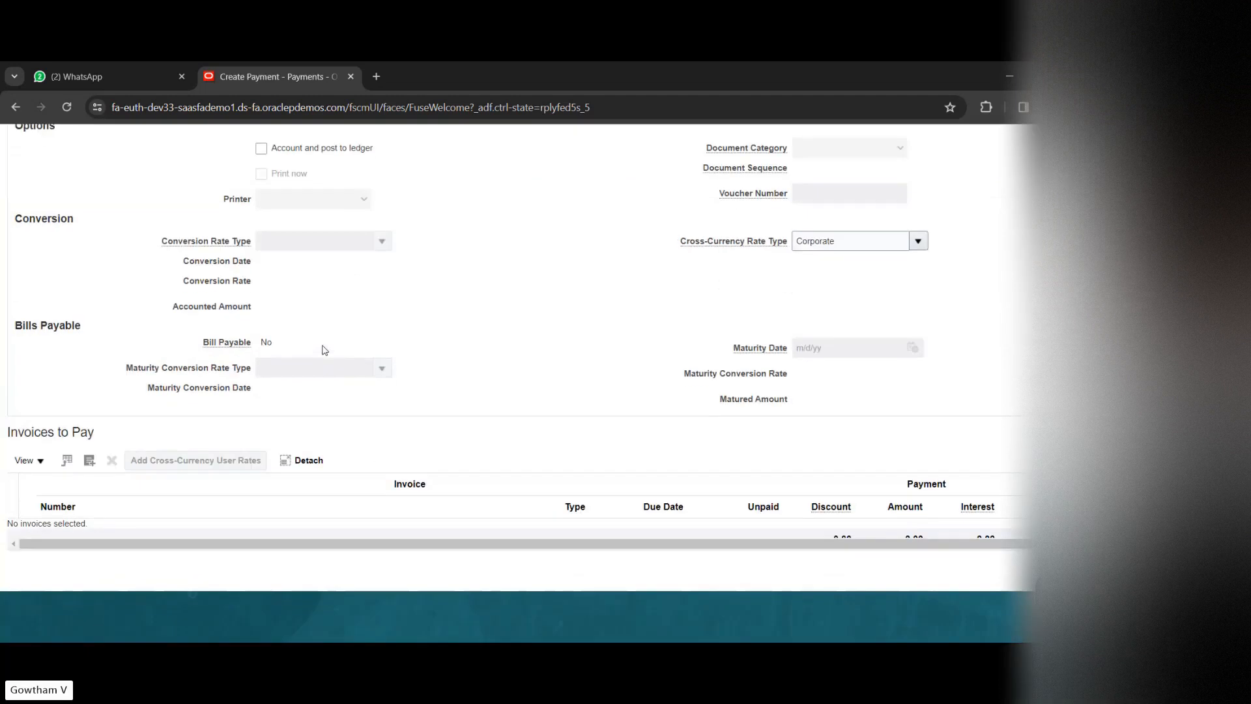
pyautogui.scroll(3, 226, 230)
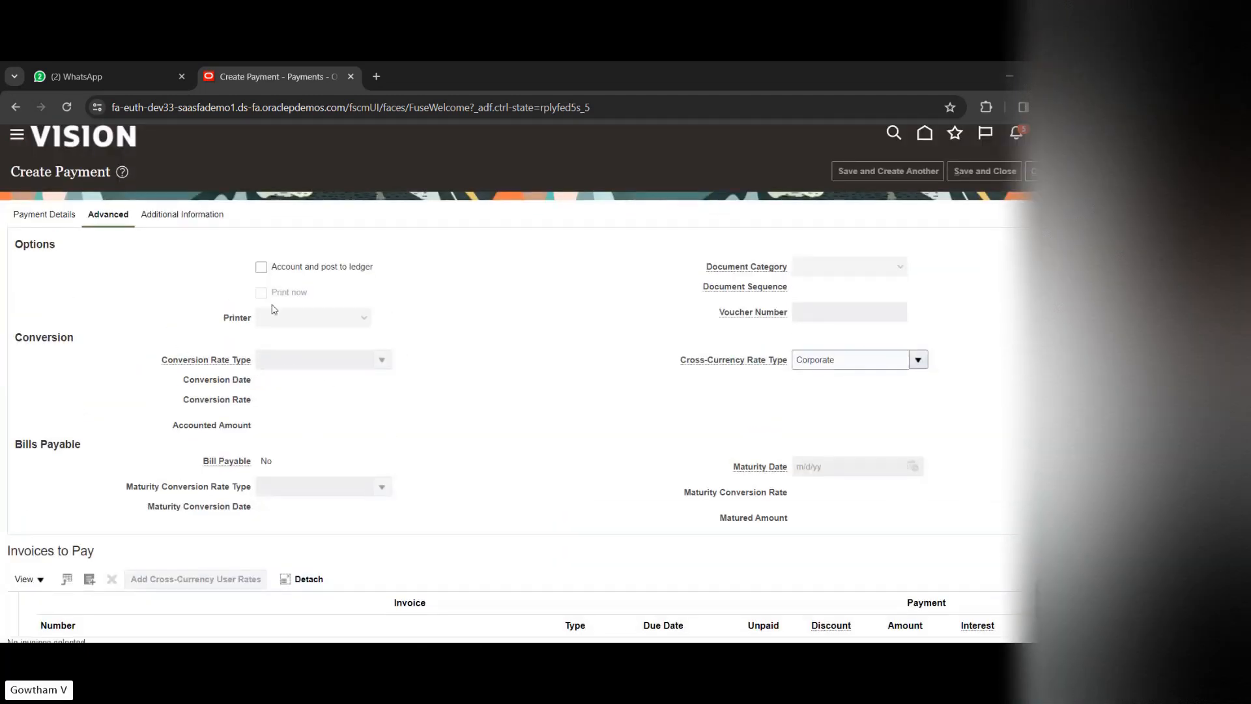
pyautogui.scroll(-1, 355, 417)
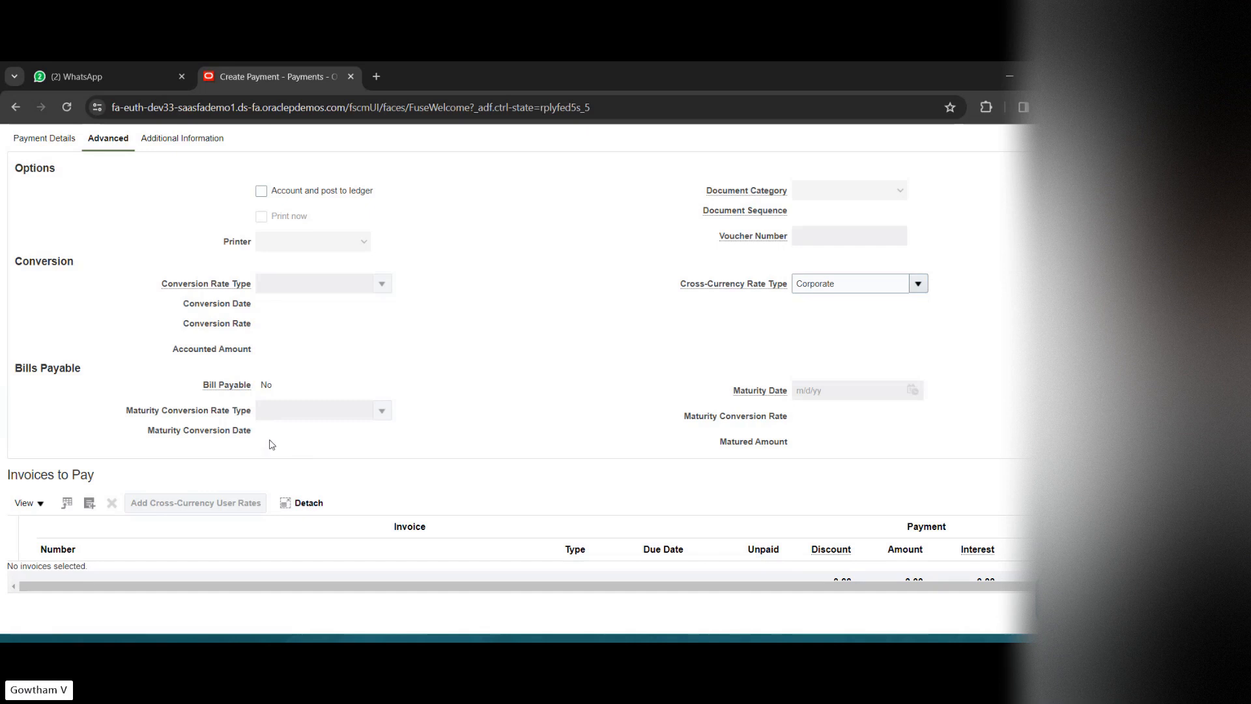
pyautogui.scroll(1, 266, 294)
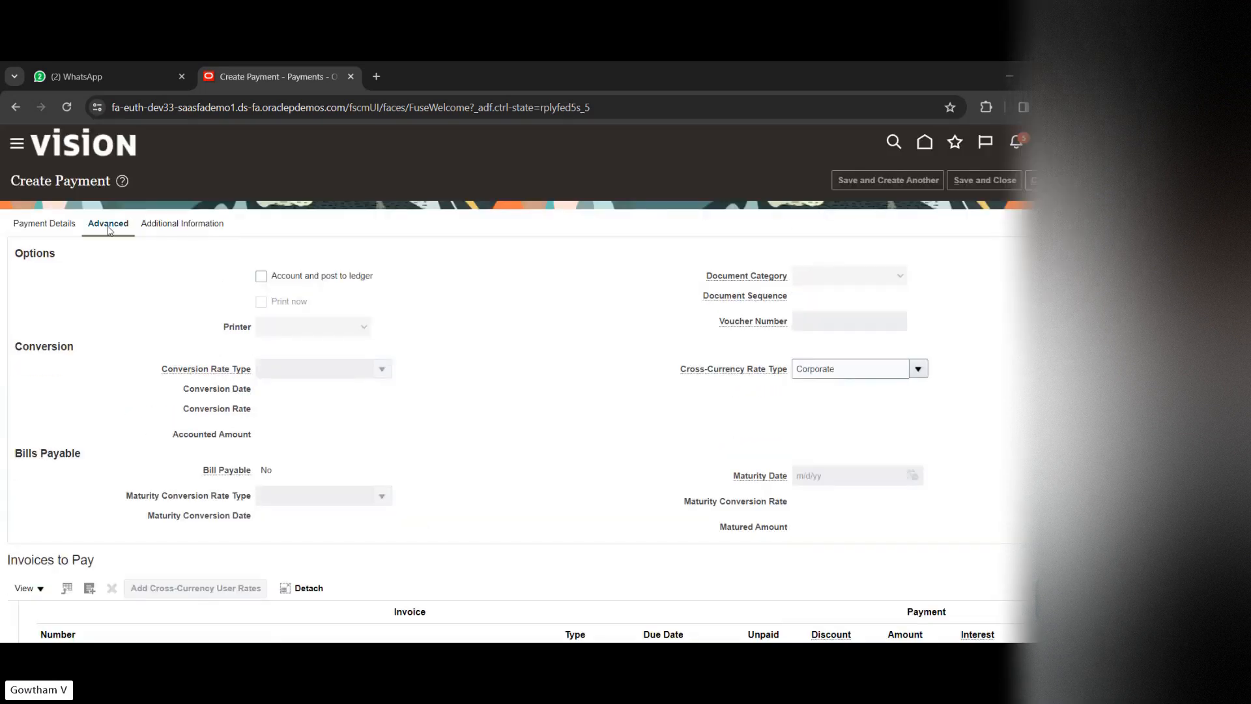
pyautogui.click(183, 225)
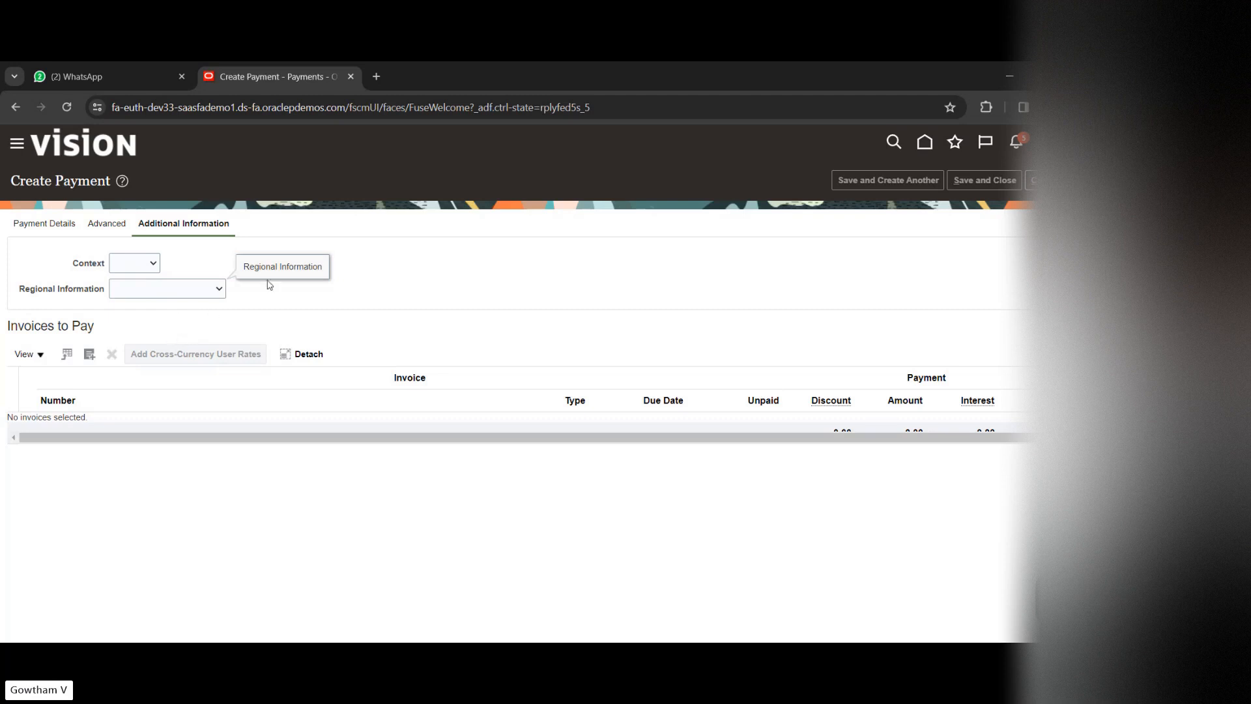
# Return to the payment details and examine them together with the Invoices to Pay columns
pyautogui.scroll(-1, 352, 394)
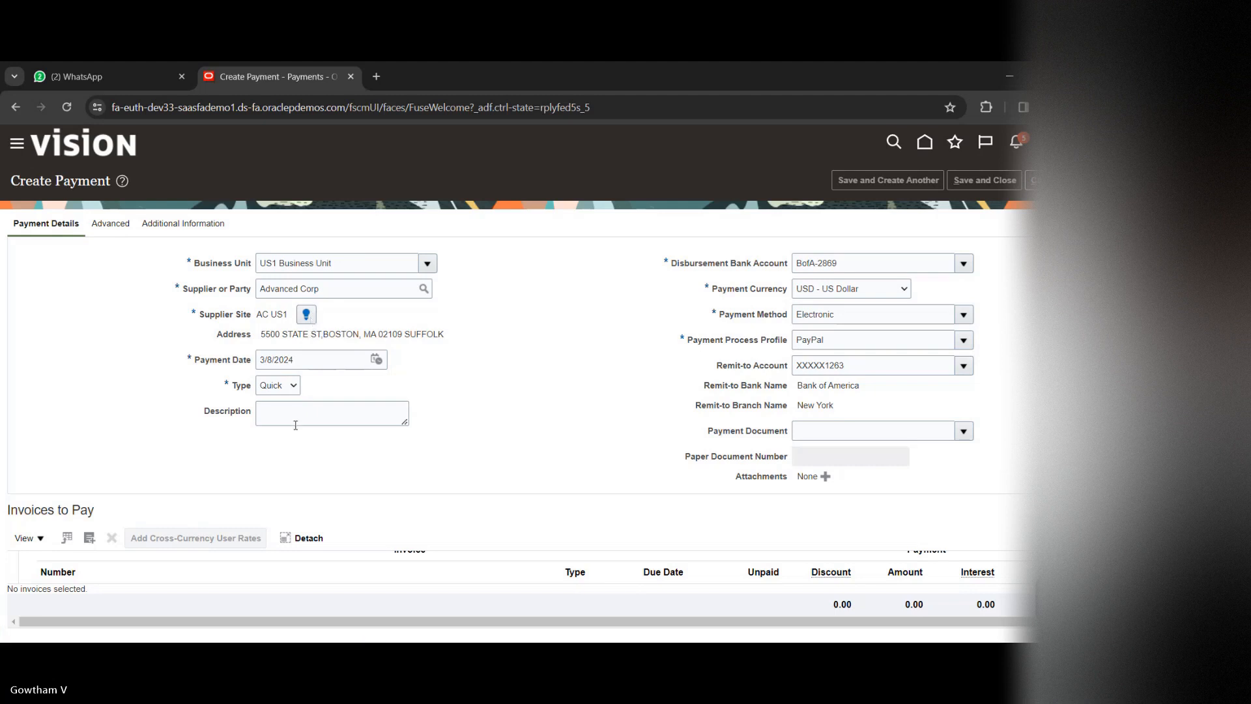
pyautogui.scroll(-2, 295, 425)
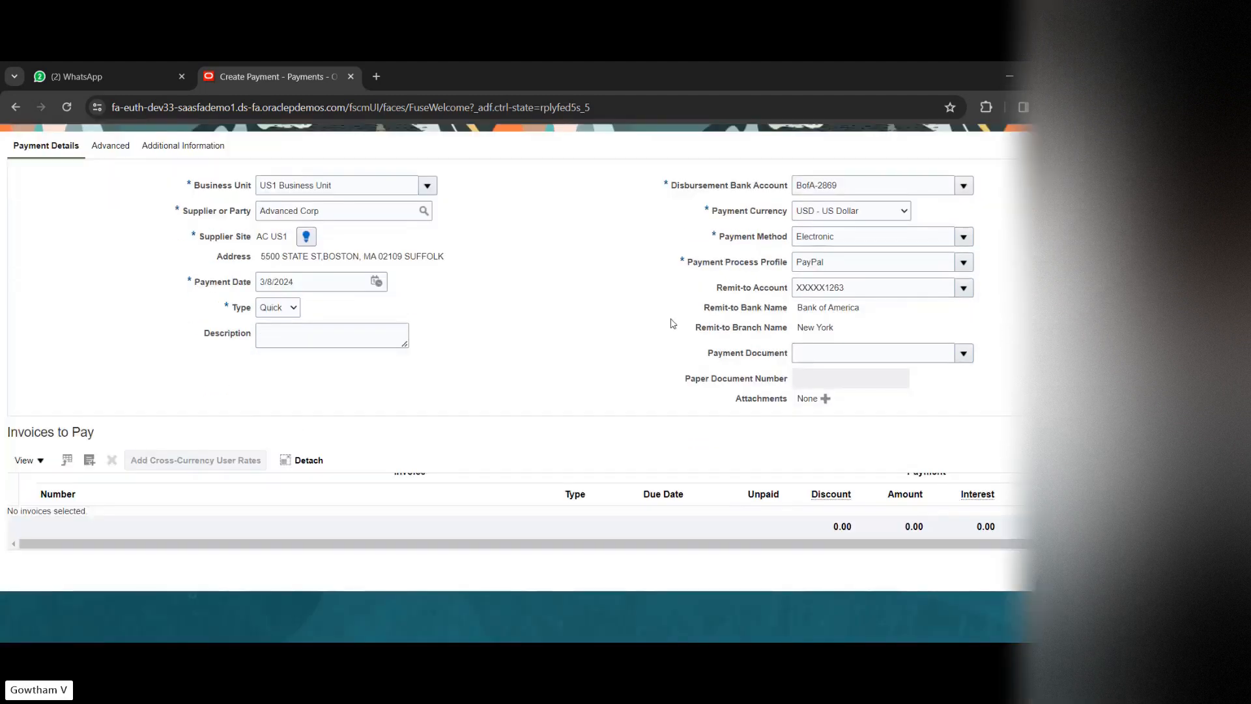
pyautogui.scroll(2, 673, 323)
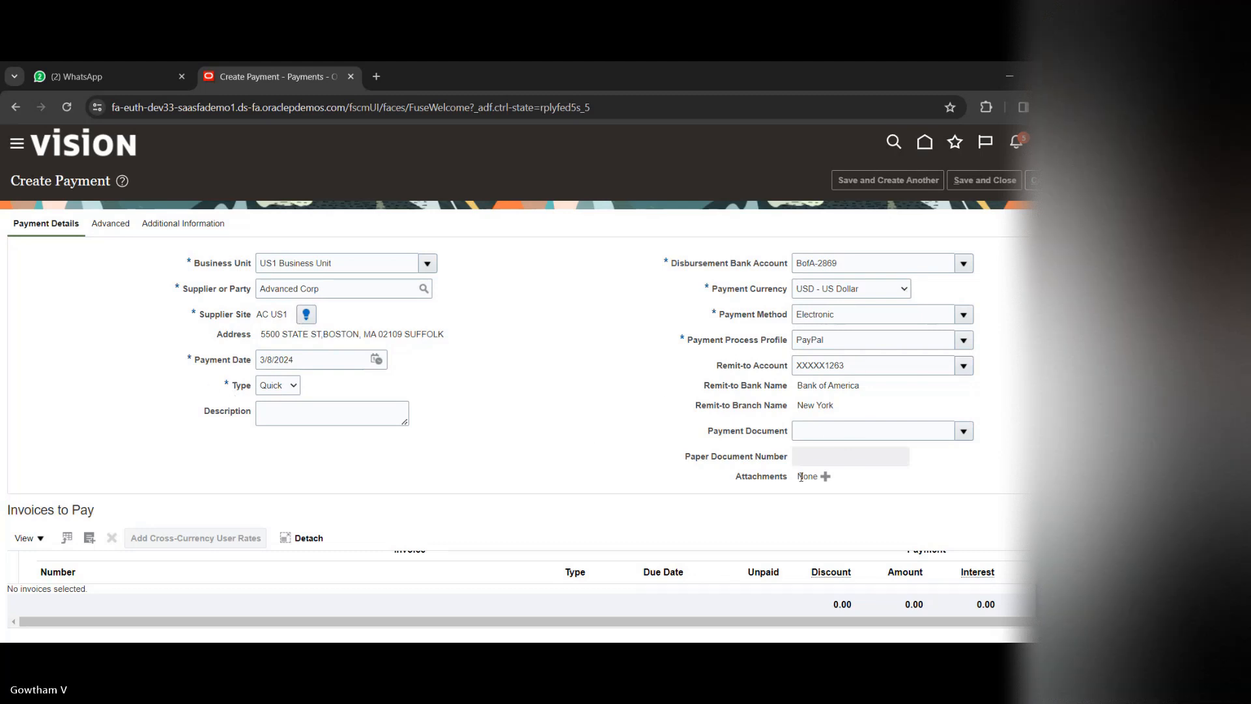
pyautogui.scroll(-3, 799, 479)
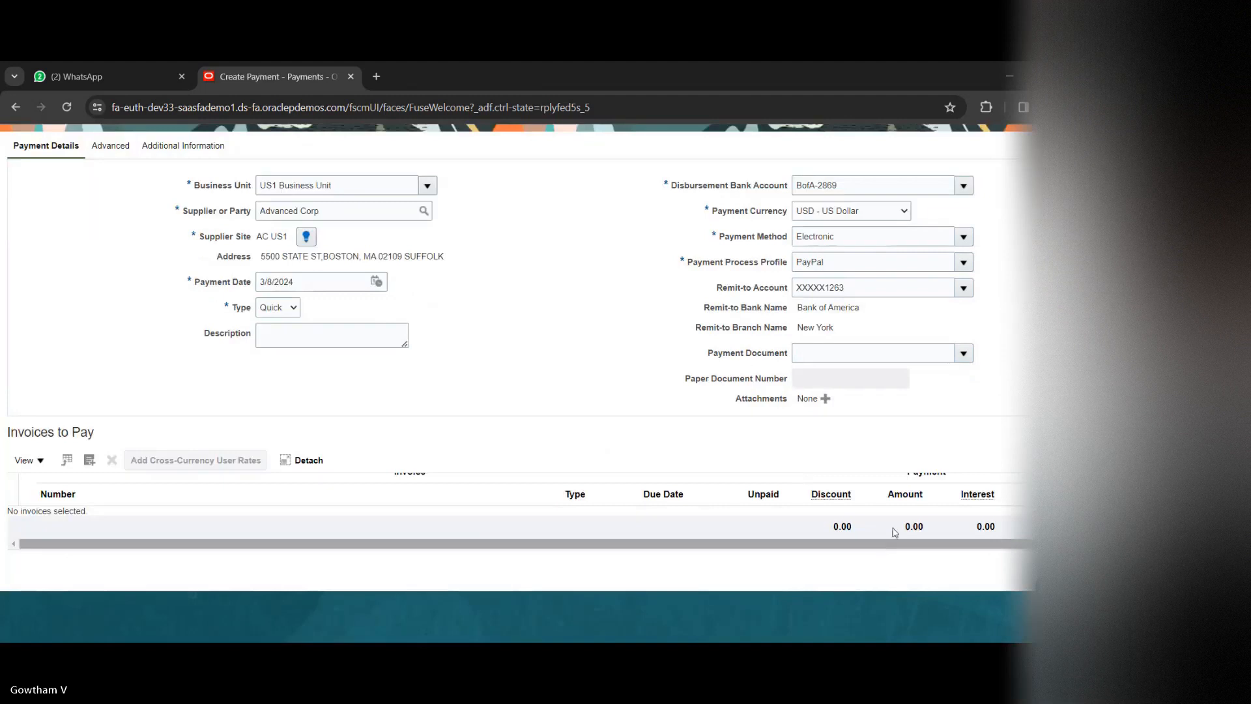
pyautogui.hscroll(1, 919, 513)
pyautogui.scroll(1, 919, 513)
pyautogui.scroll(-1, 920, 513)
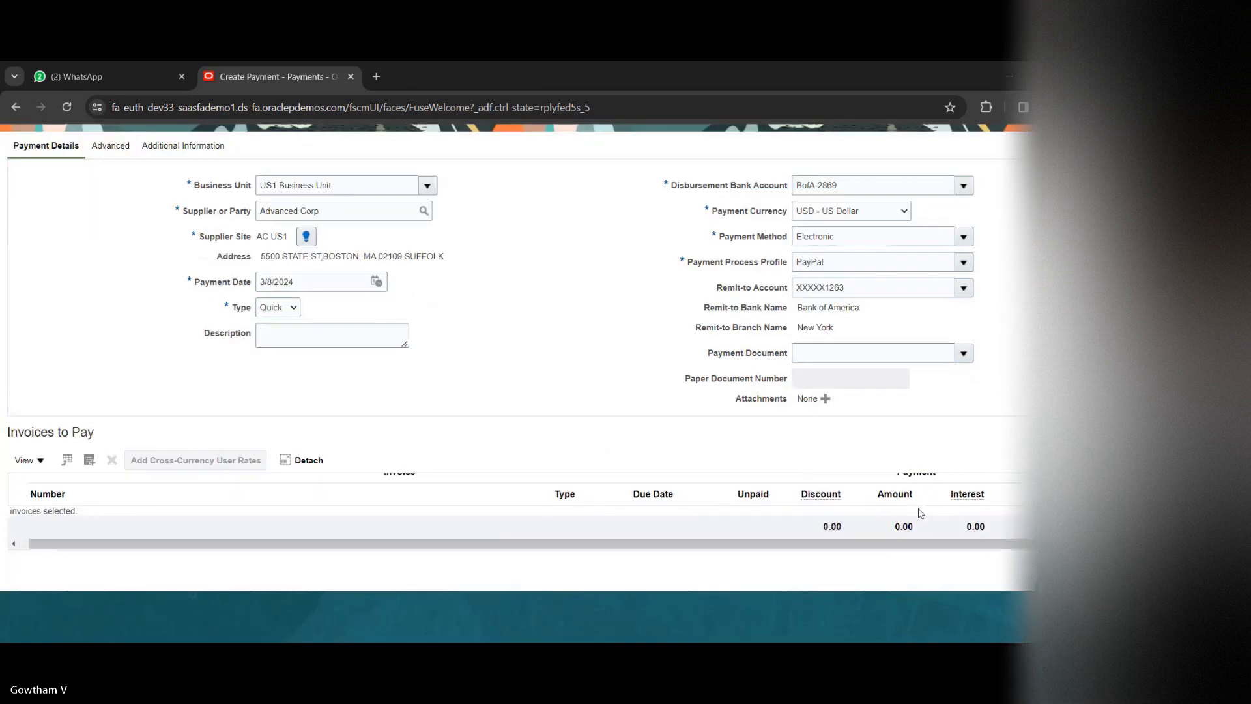
pyautogui.scroll(2, 743, 323)
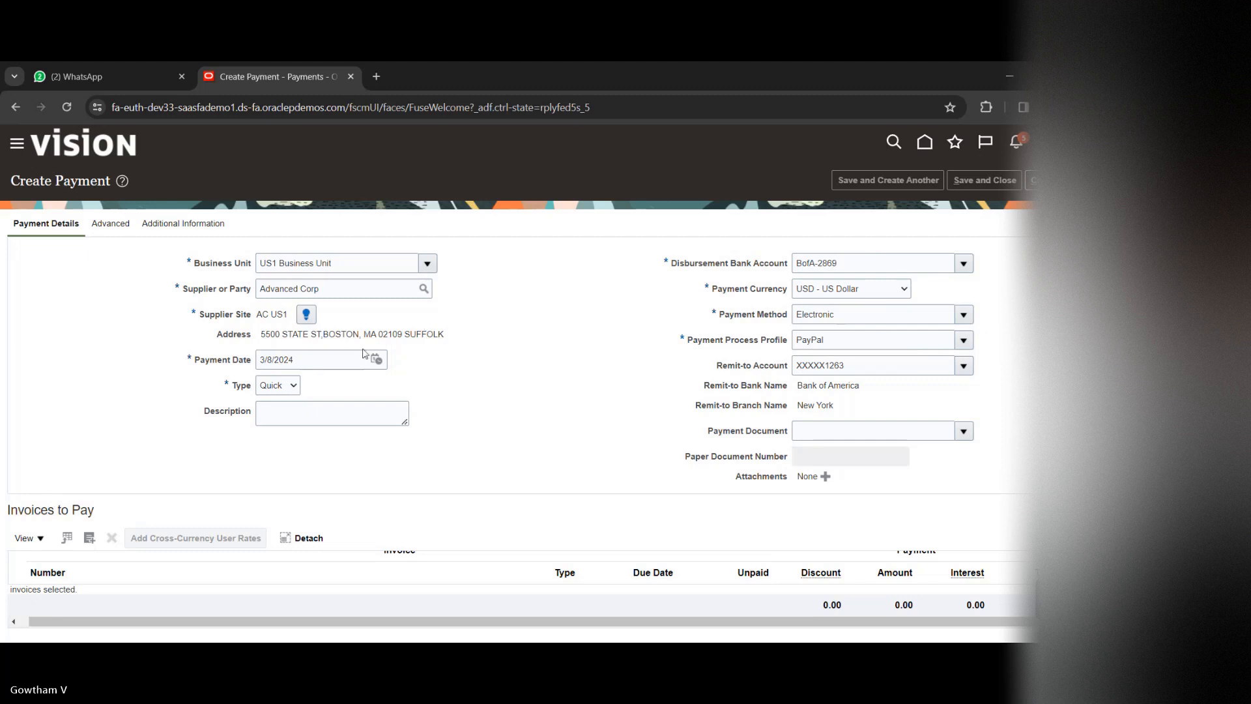
# Reopen the recommended discount for supplier site AC US1 and accept it without an override
pyautogui.click(307, 316)
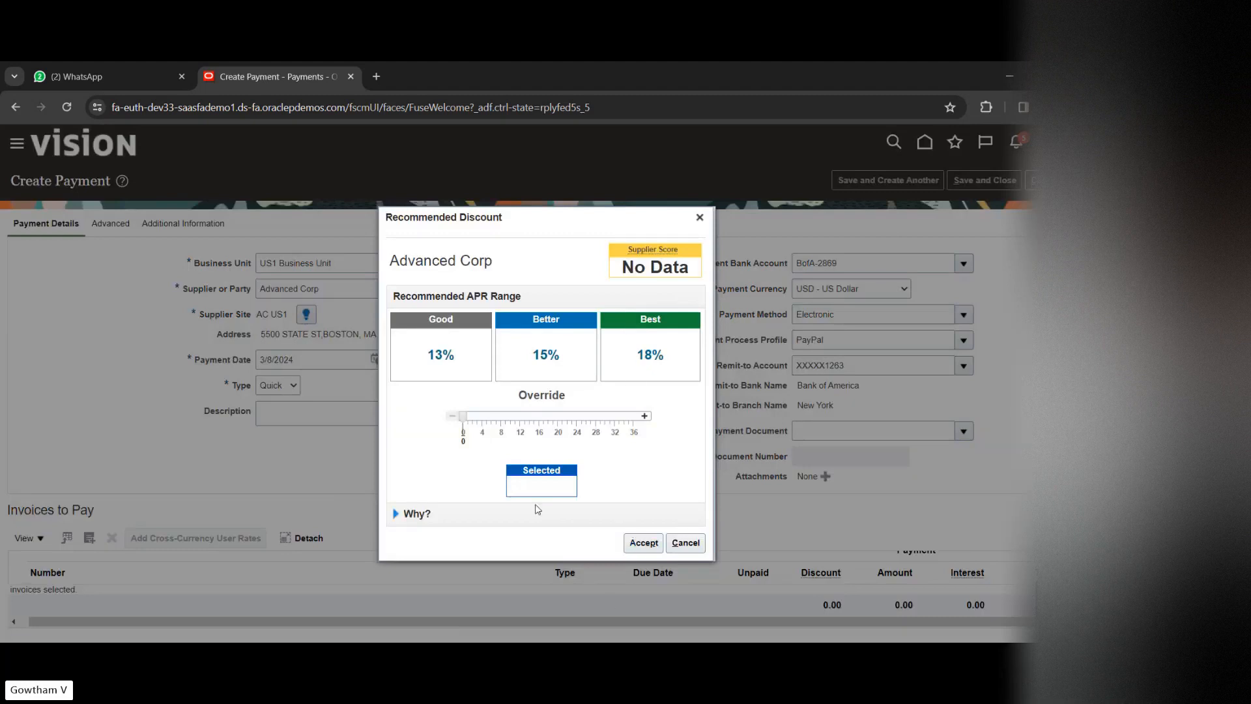
pyautogui.click(642, 548)
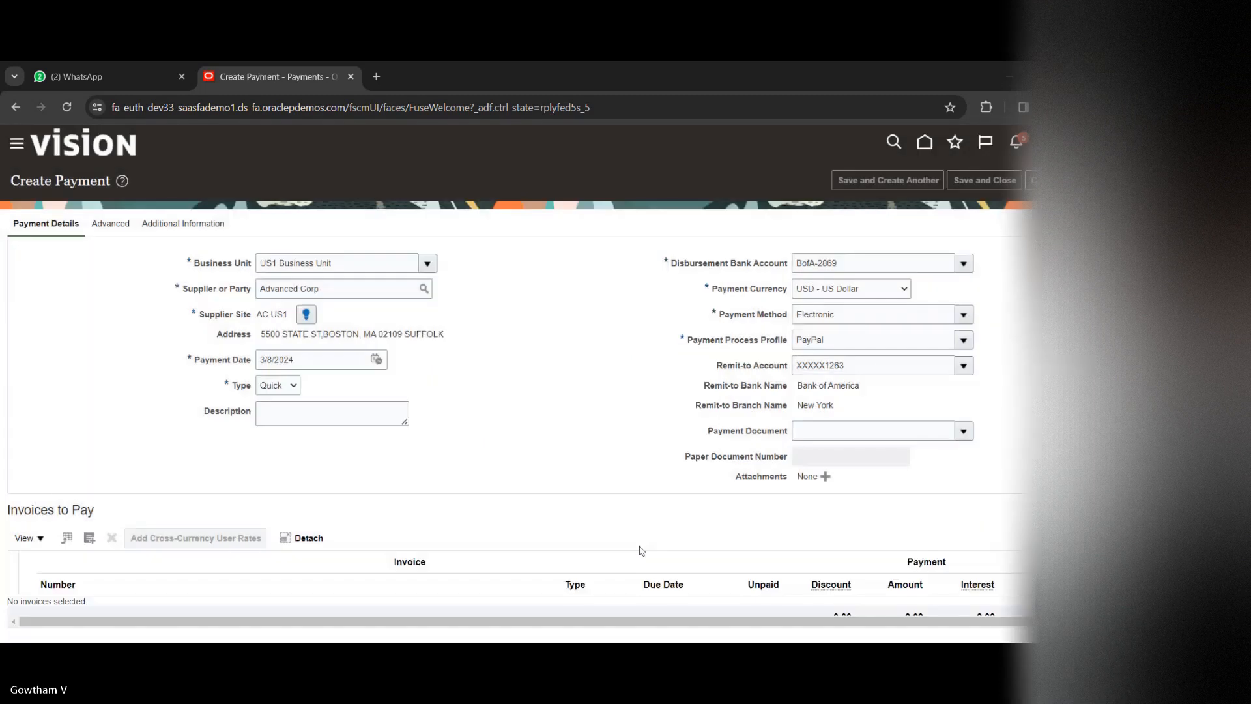
# Search the payment documents for the Document name "aa"
pyautogui.click(963, 431)
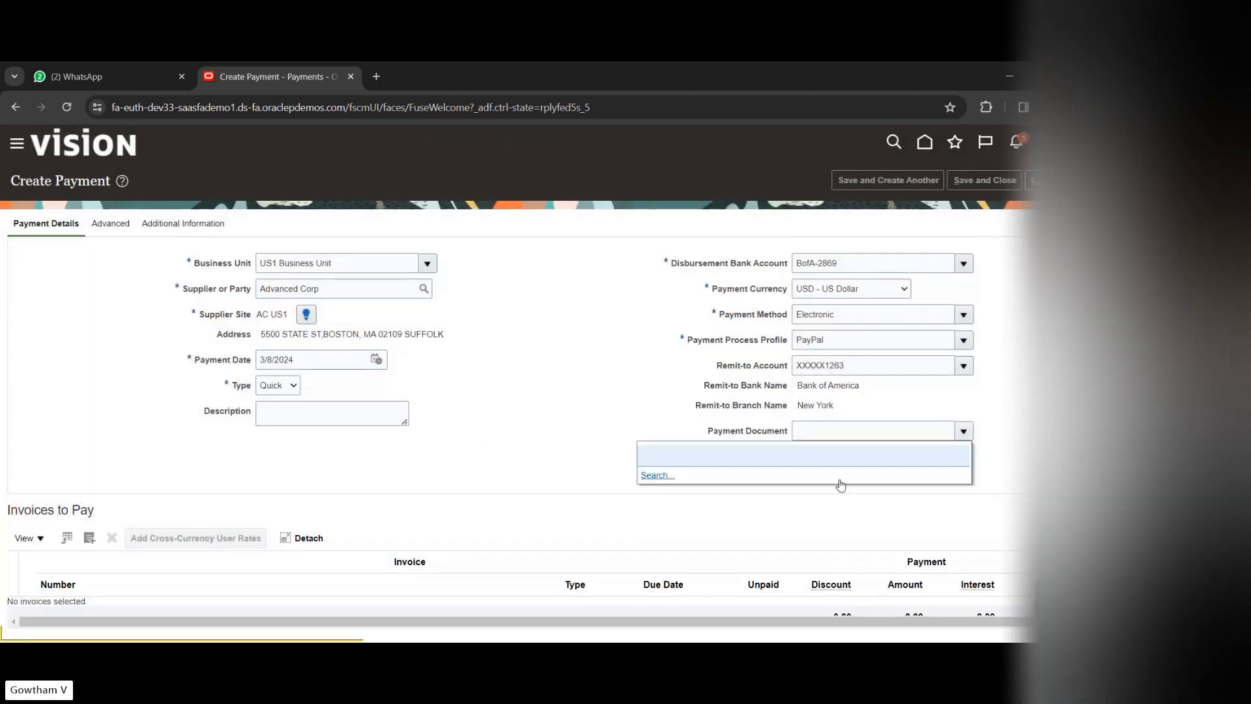
pyautogui.click(657, 475)
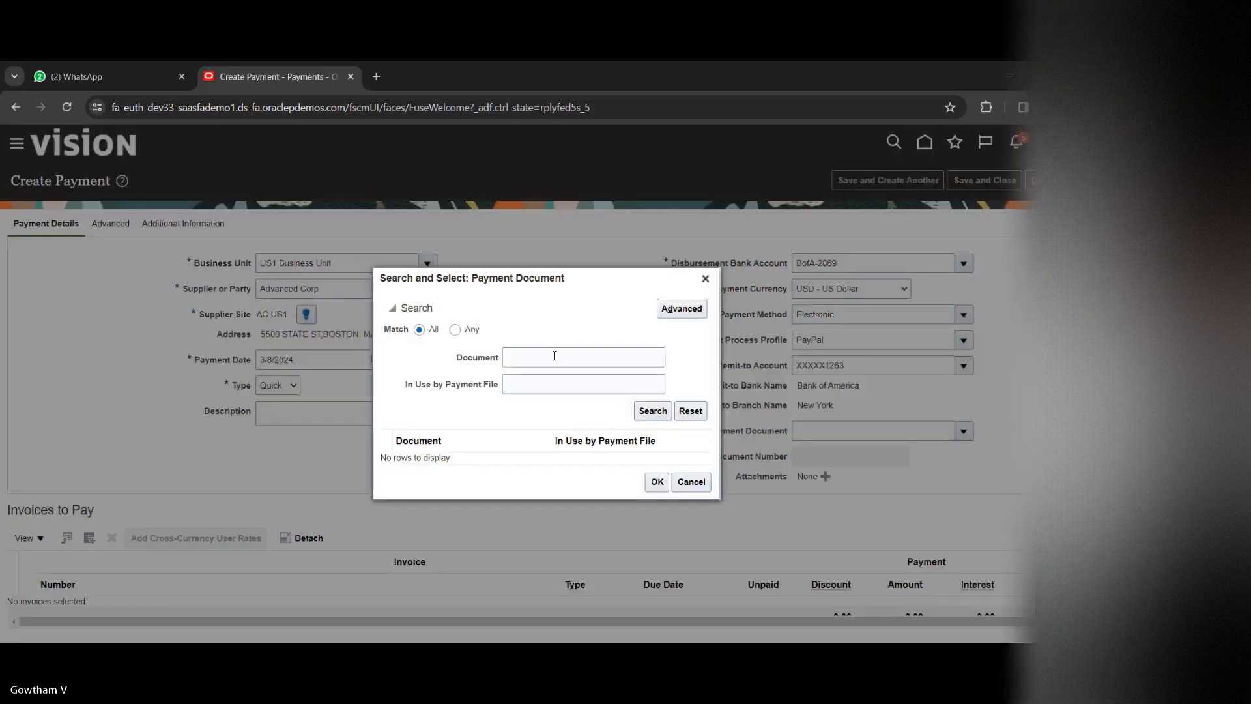
pyautogui.click(554, 356)
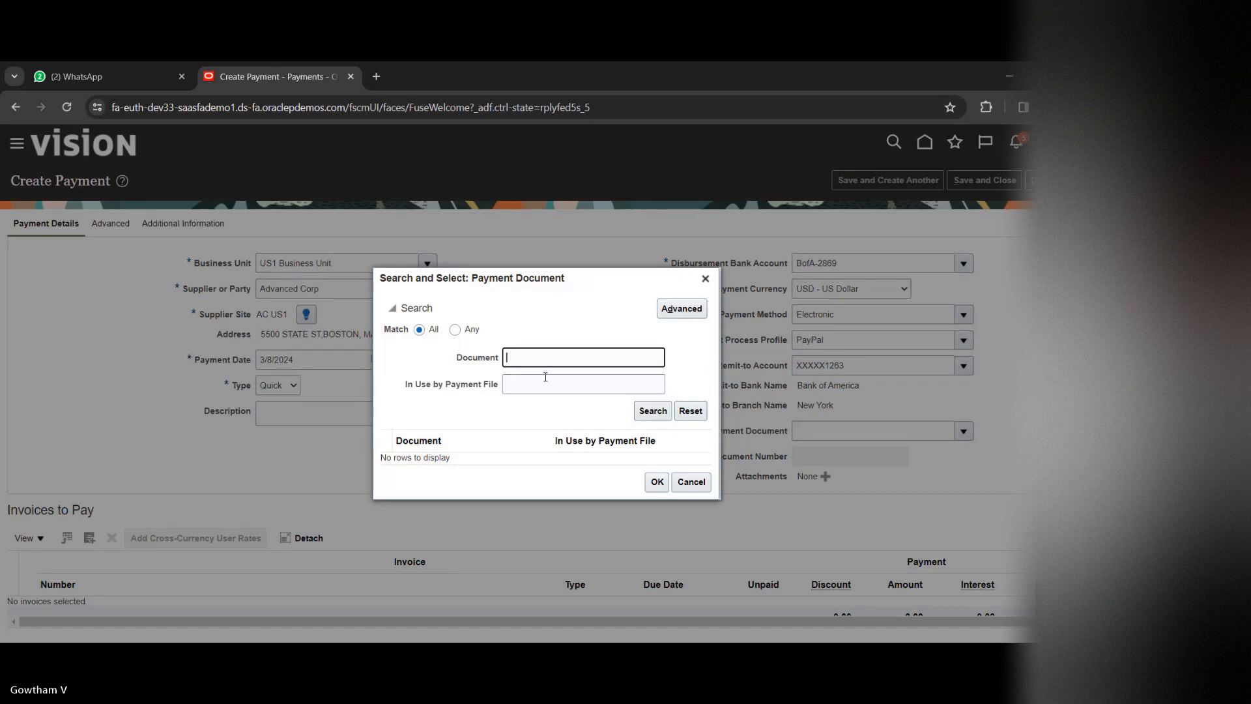
pyautogui.write('aa')
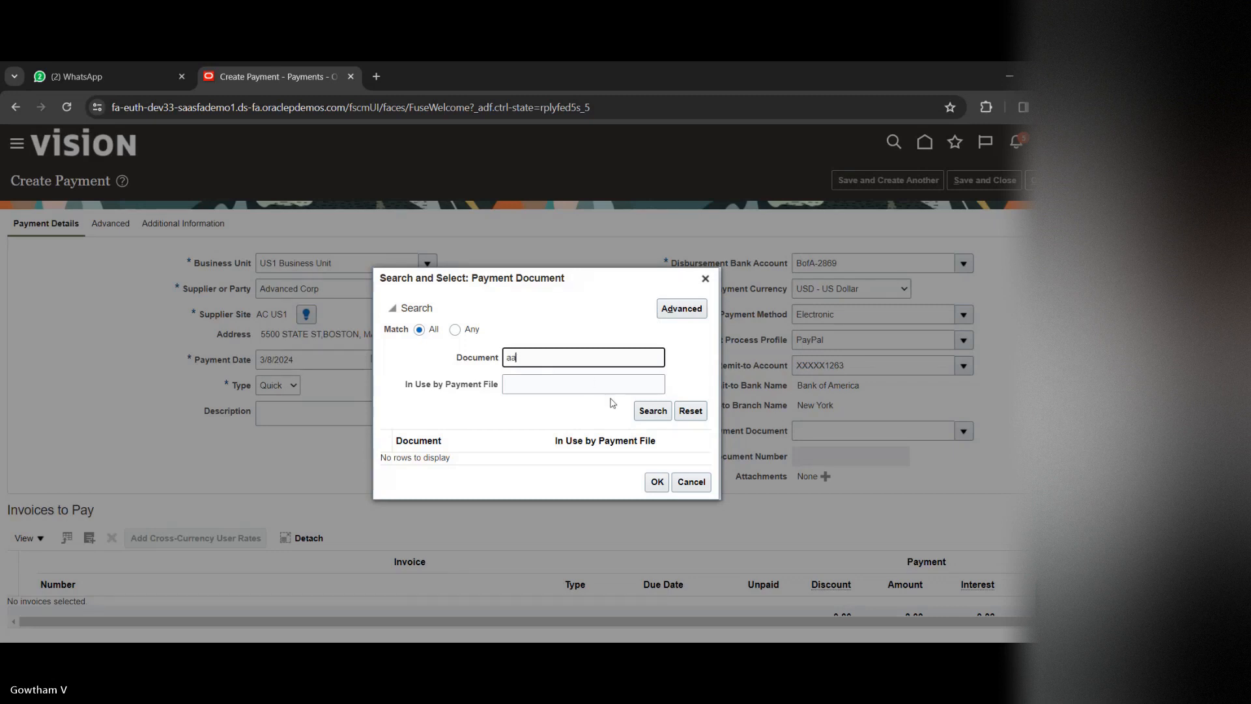